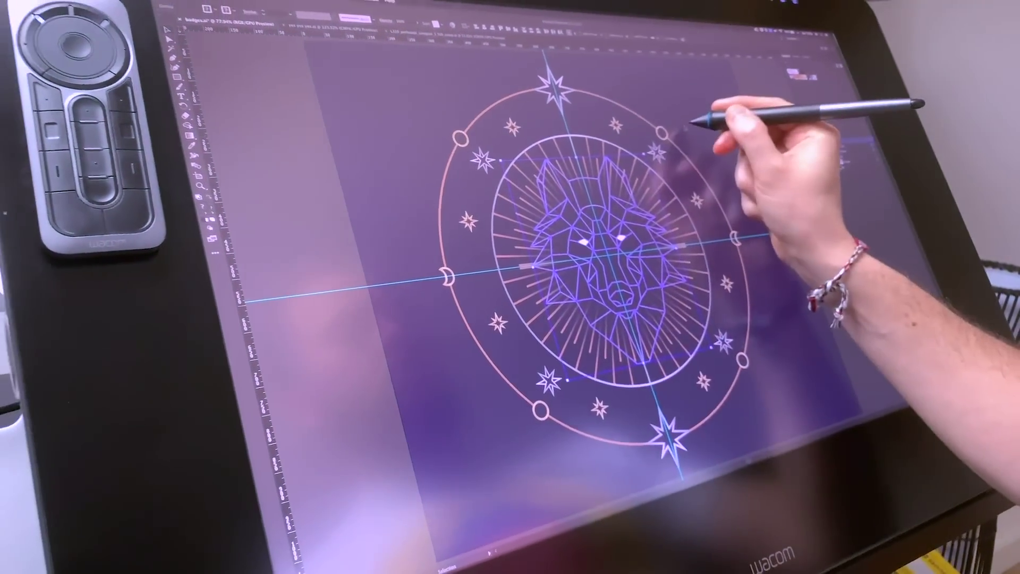
Deselect the artwork, zoom in on the wolf head and turn the guides back on.
{"action": "left_click", "coordinate": [691, 130]}
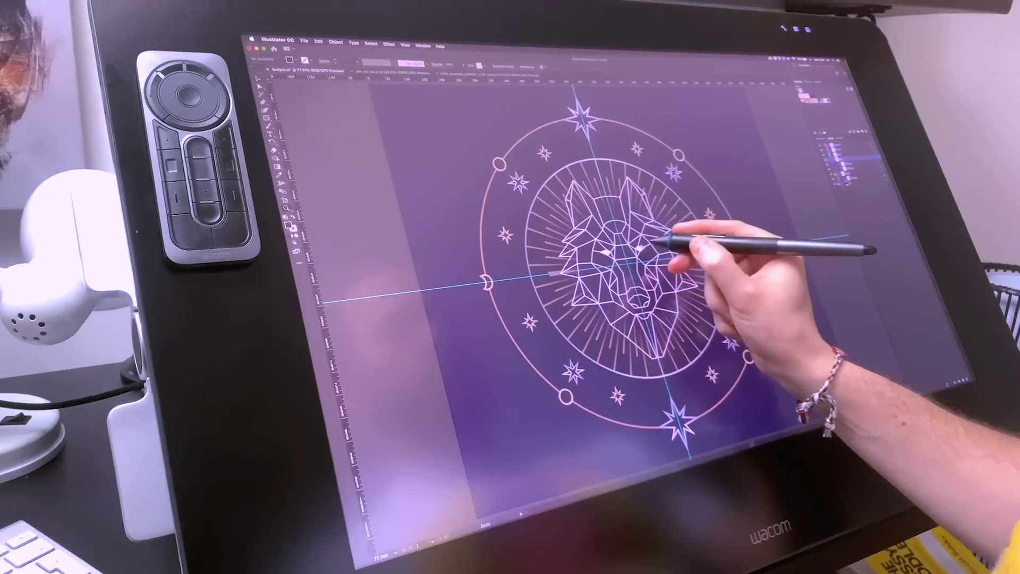
{"action": "key", "text": "z"}
{"action": "left_click", "coordinate": [685, 242]}
{"action": "mouse_move", "coordinate": [666, 242]}
{"action": "left_mouse_down"}
{"action": "mouse_move", "coordinate": [683, 228]}
{"action": "mouse_move", "coordinate": [676, 268]}
{"action": "mouse_move", "coordinate": [661, 255]}
{"action": "left_mouse_up"}
{"action": "key", "text": "super+semicolon"}
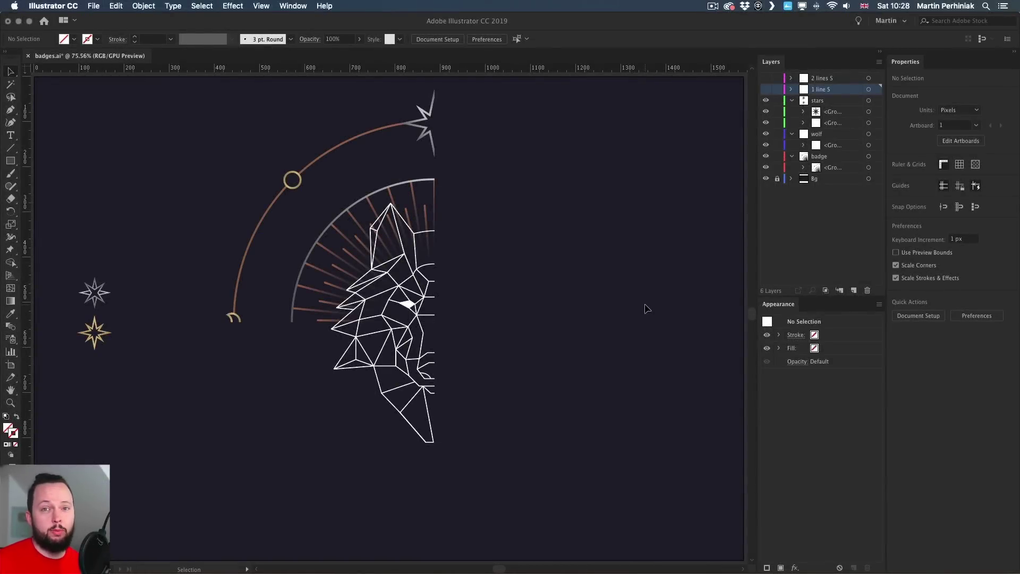
Select the half wolf head group with the Selection tool.
{"action": "left_click", "coordinate": [433, 365]}
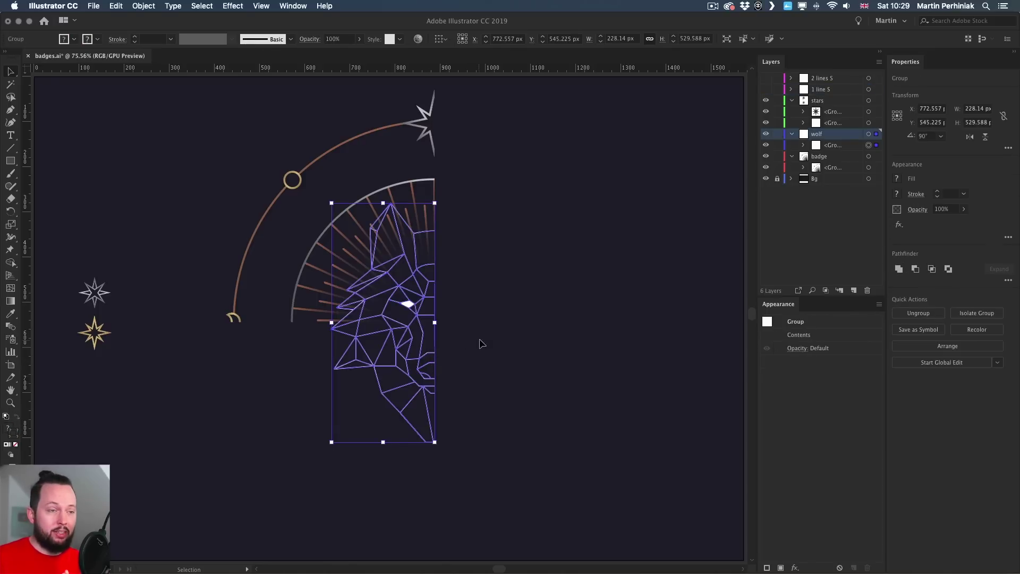
{"action": "left_click", "coordinate": [299, 274]}
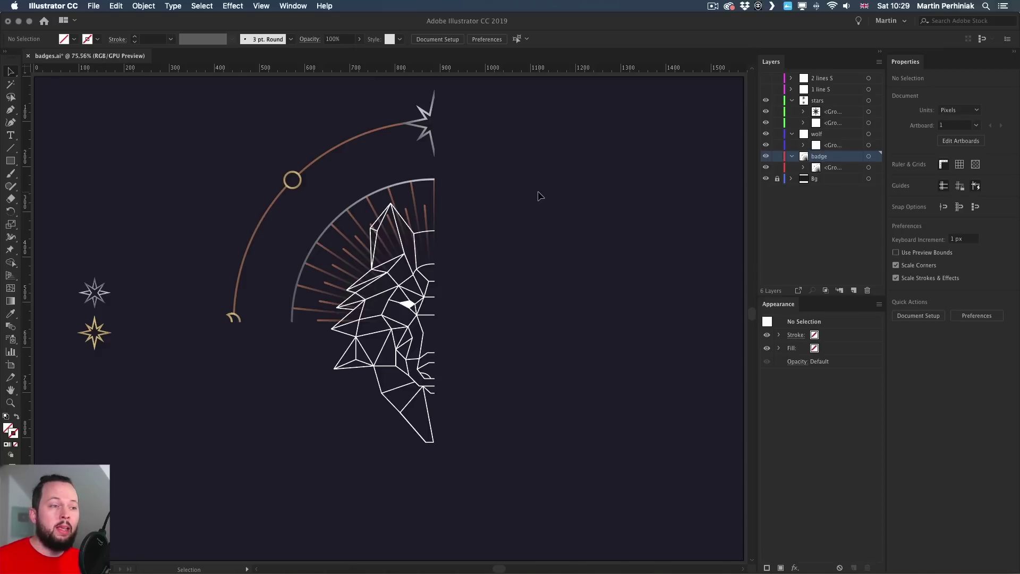
{"action": "left_click", "coordinate": [423, 372]}
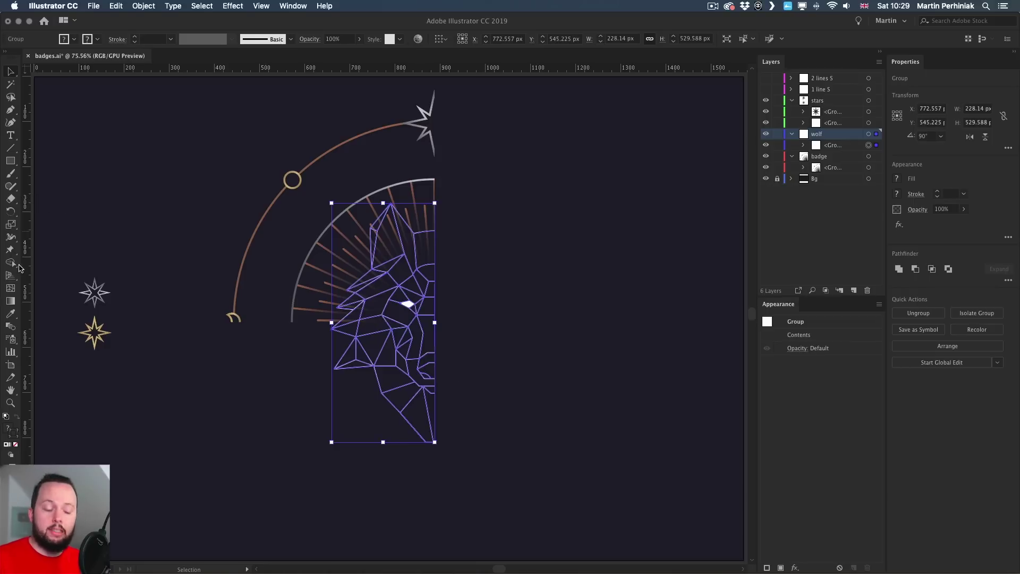
Reflect a copy of the wolf half 90° about its top-right edge to fill the right side.
{"action": "key", "text": "o"}
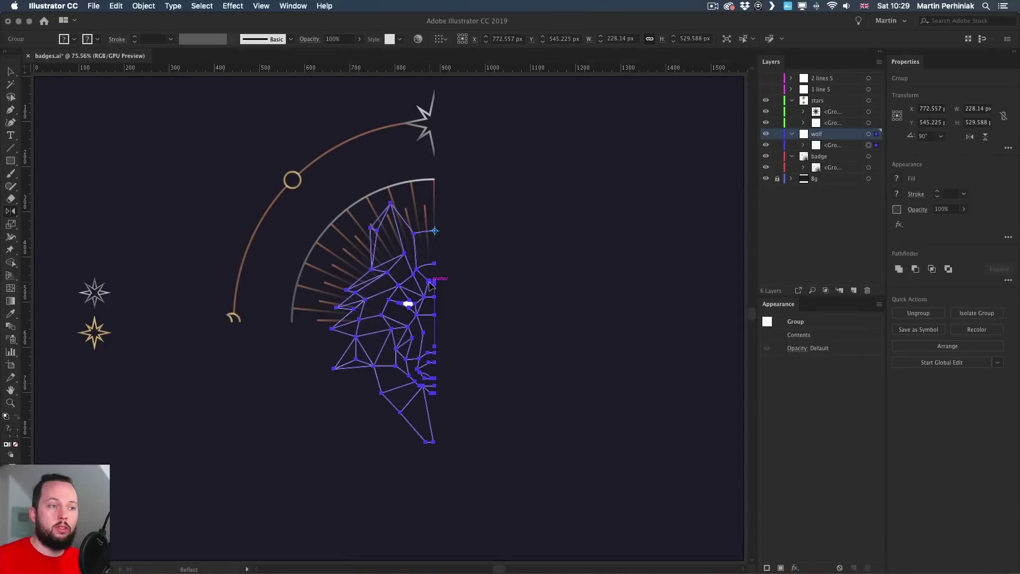
{"action": "left_click", "coordinate": [435, 230]}
{"action": "left_click_drag", "start_coordinate": [404, 299], "coordinate": [515, 288]}
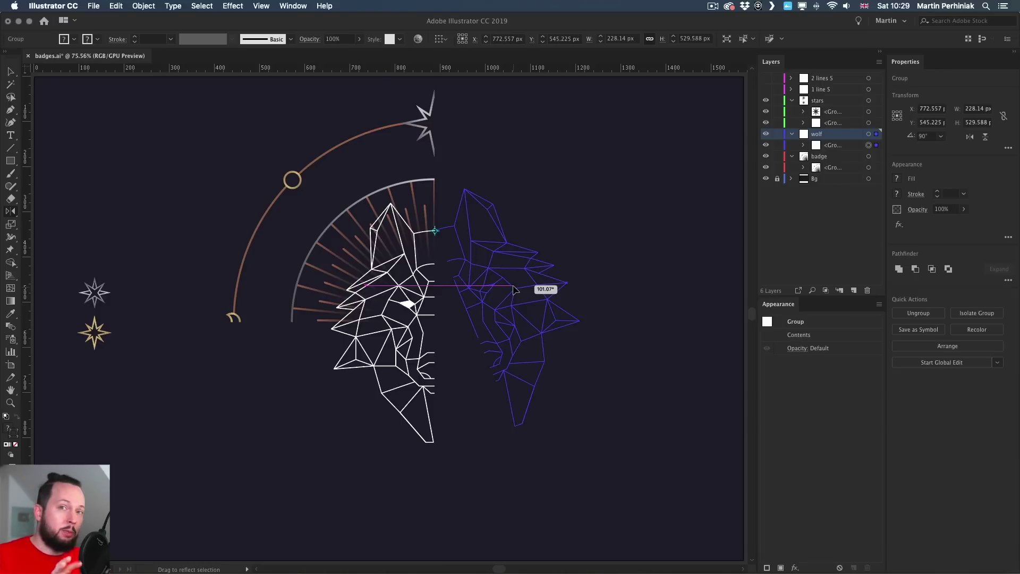
{"action": "left_click_drag", "start_coordinate": [514, 290], "coordinate": [477, 287]}
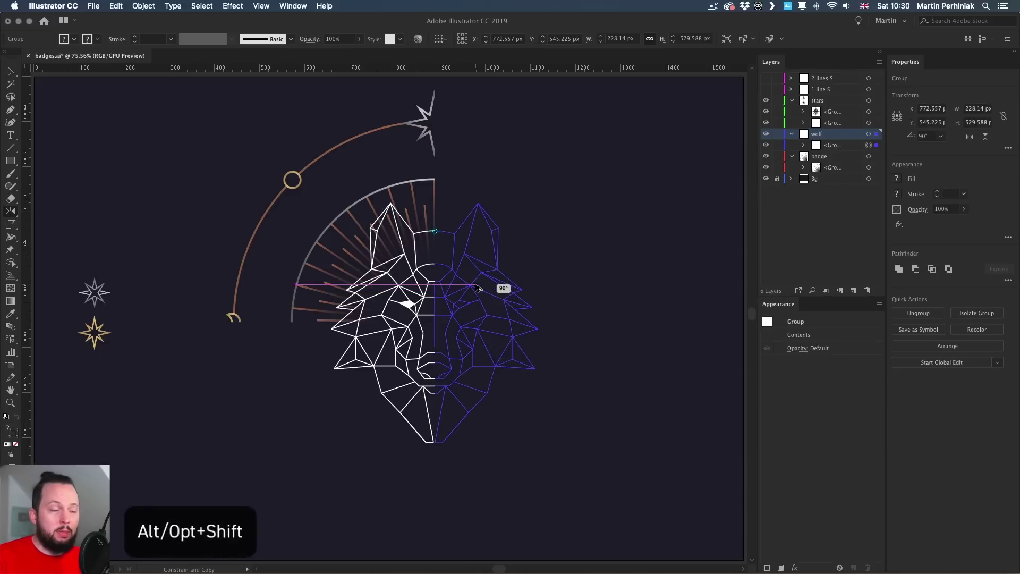
{"action": "left_click_drag", "start_coordinate": [477, 288], "coordinate": [477, 288]}
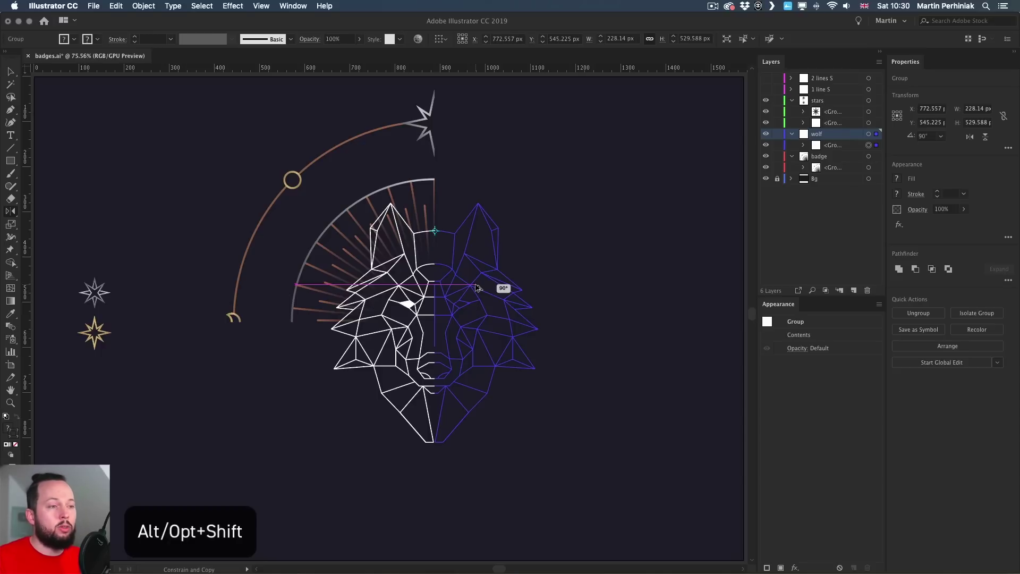
{"action": "left_click_drag", "start_coordinate": [477, 287], "coordinate": [476, 288]}
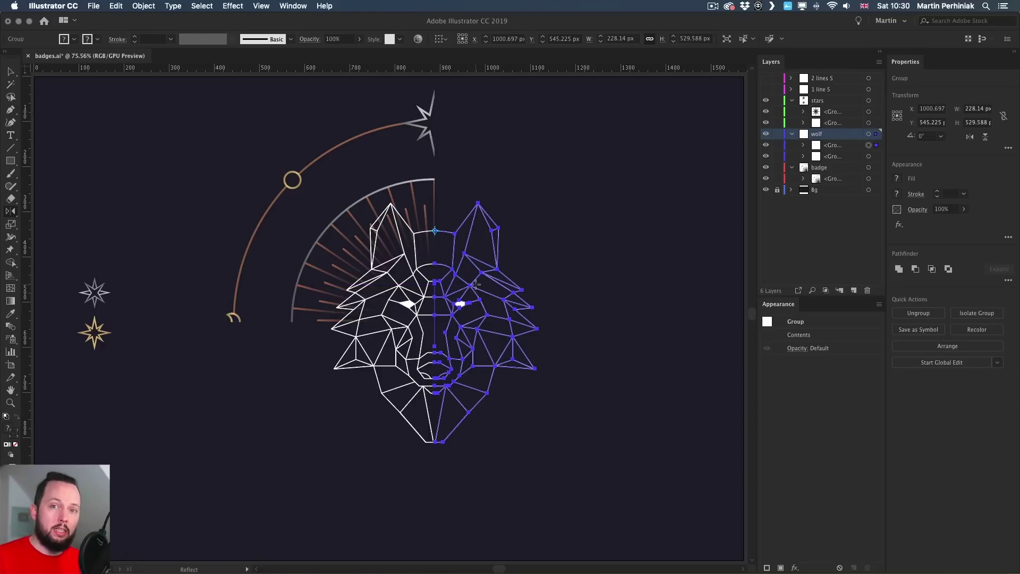
{"action": "key", "text": "v"}
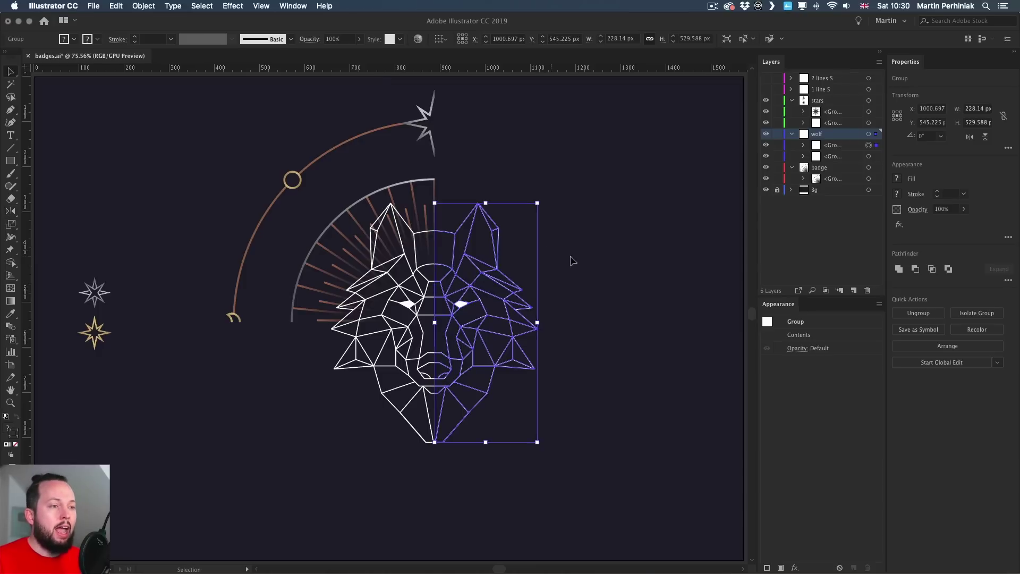
{"action": "left_click", "coordinate": [594, 261]}
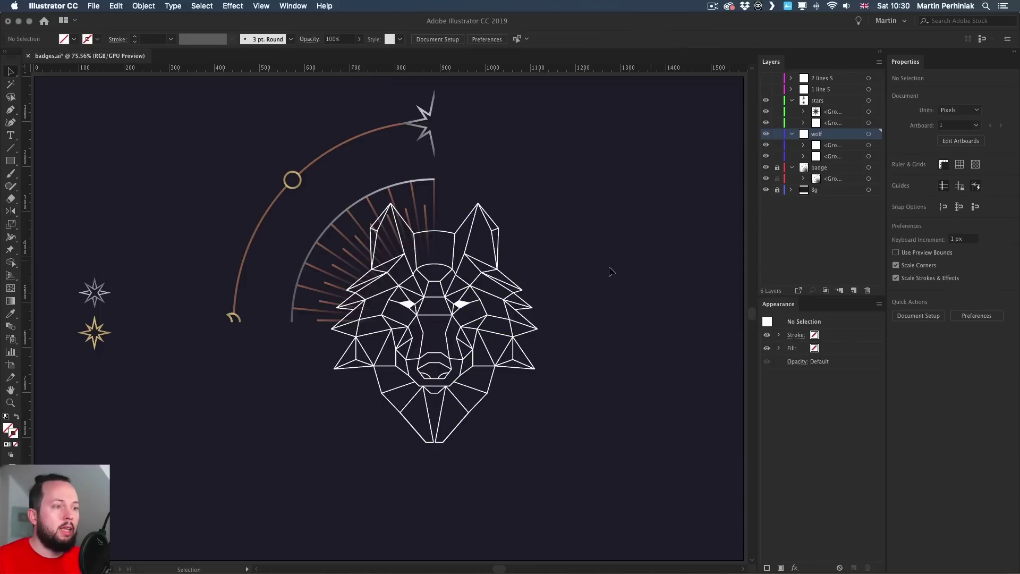
{"action": "left_click", "coordinate": [509, 315]}
{"action": "left_click", "coordinate": [382, 317]}
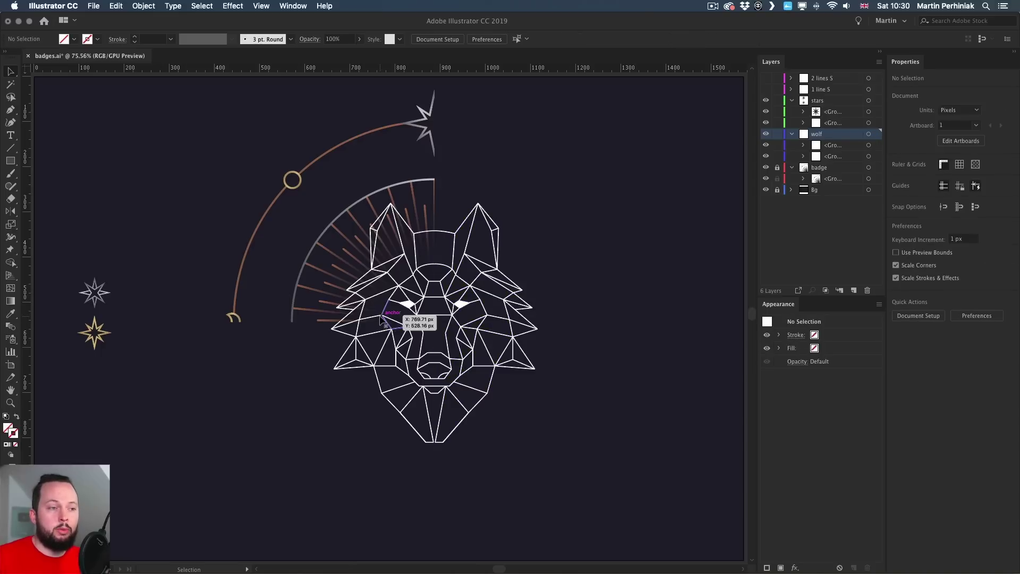
{"action": "left_click", "coordinate": [401, 318]}
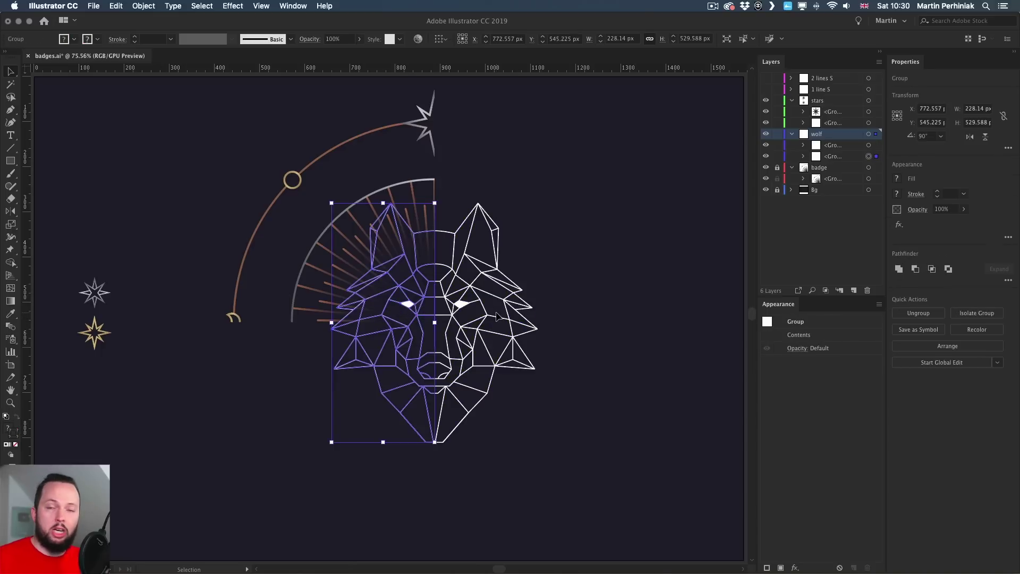
{"action": "key", "text": "a"}
{"action": "left_click_drag", "start_coordinate": [565, 271], "coordinate": [507, 399]}
{"action": "left_click_drag", "start_coordinate": [519, 325], "coordinate": [543, 312]}
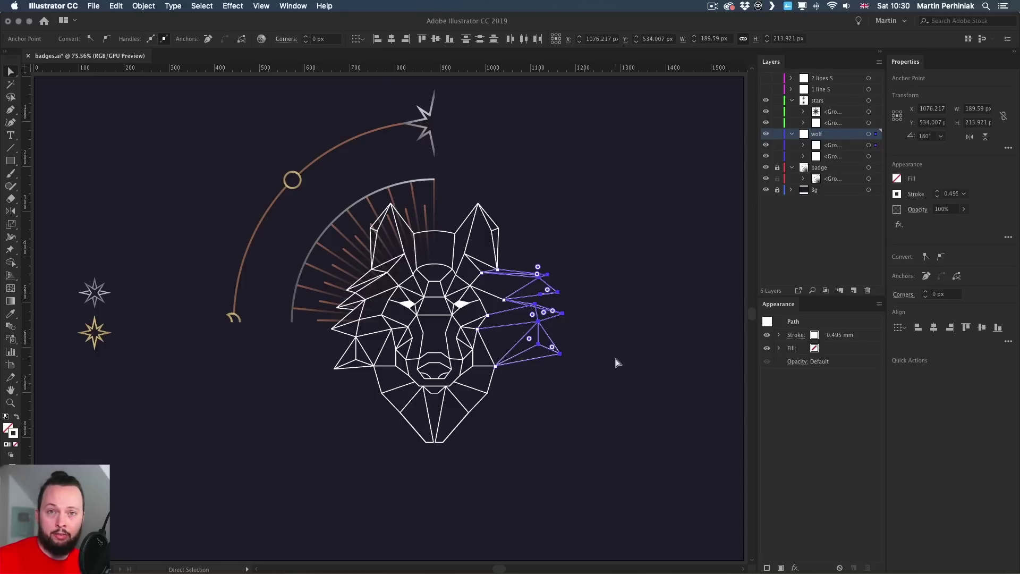
{"action": "key", "text": "super+z"}
{"action": "key", "text": "v"}
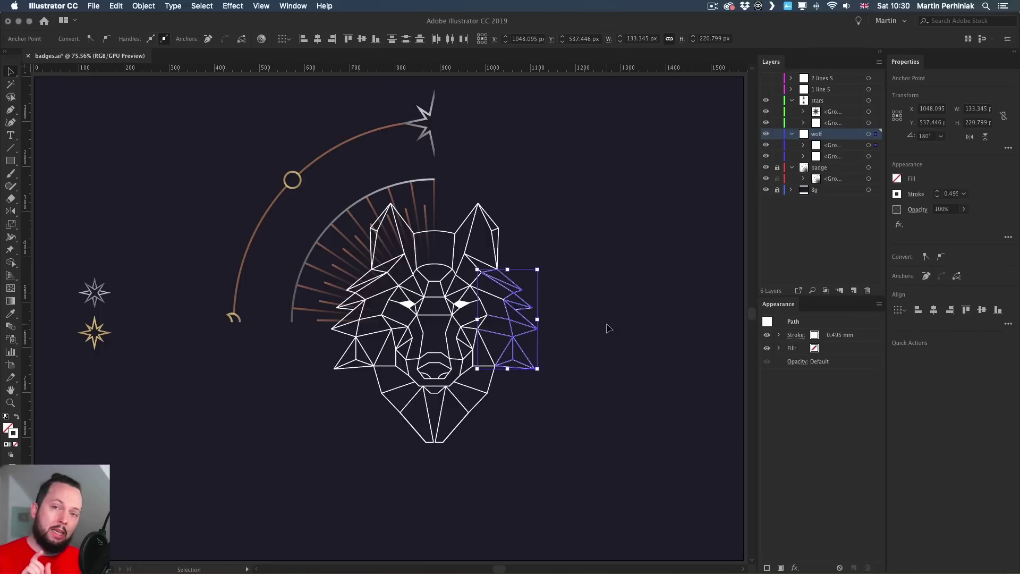
{"action": "left_click", "coordinate": [609, 328]}
{"action": "left_click", "coordinate": [478, 301]}
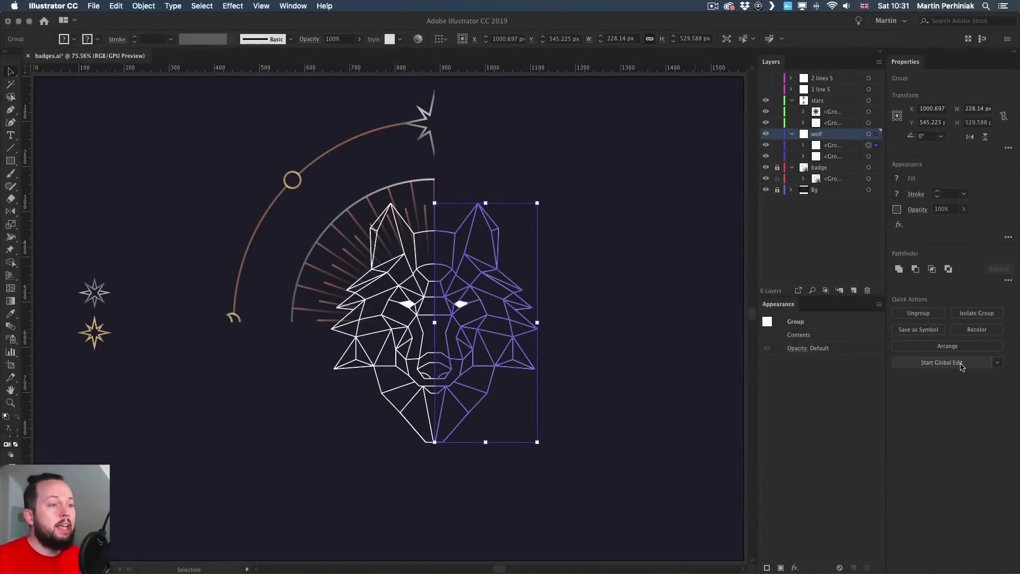
Start Global Edit on the right wolf half from the Properties panel Quick Actions.
{"action": "left_click", "coordinate": [950, 362]}
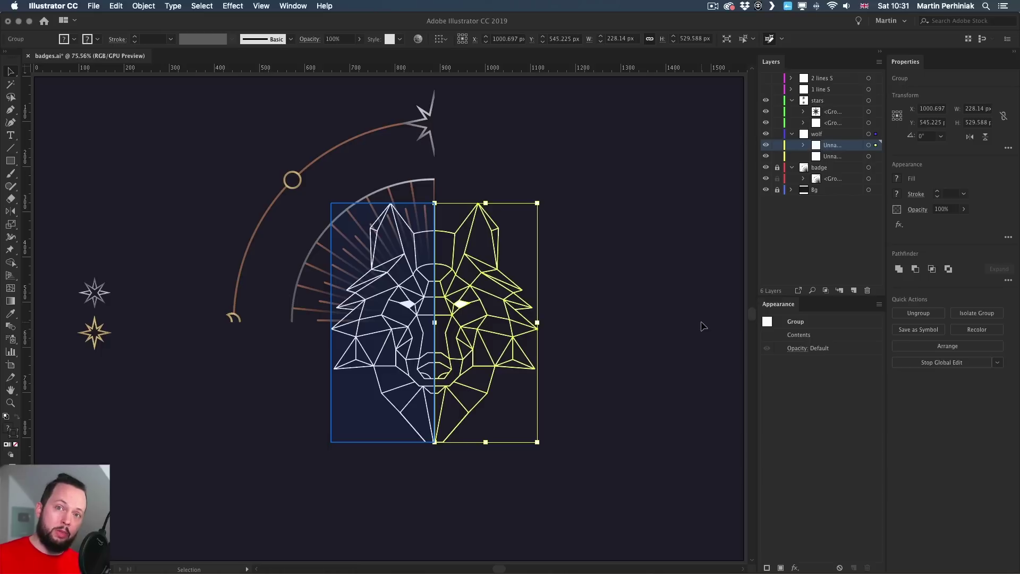
Direct-select the right half's ear anchors and raise them slightly.
{"action": "key", "text": "a"}
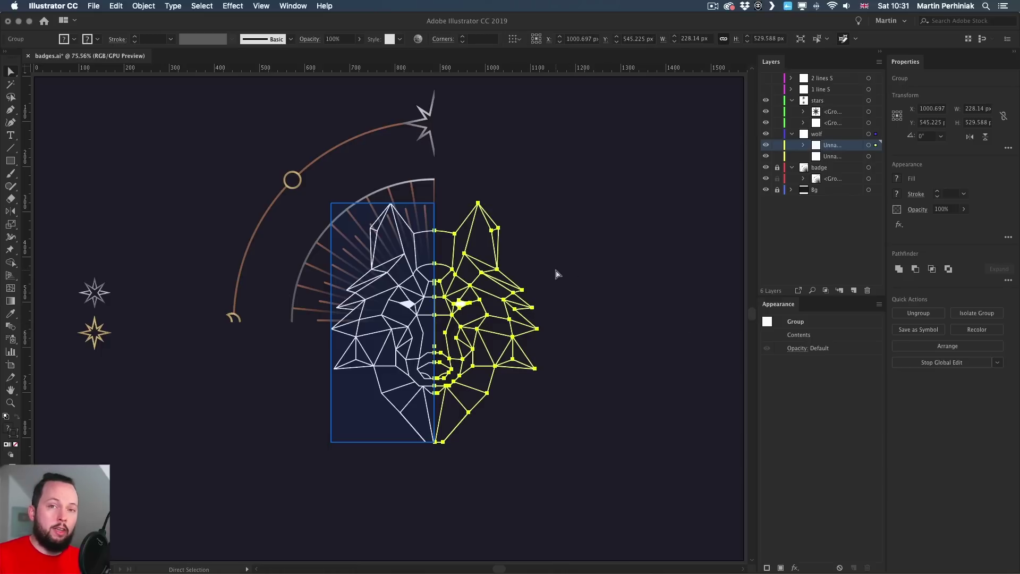
{"action": "left_click_drag", "start_coordinate": [473, 155], "coordinate": [518, 237]}
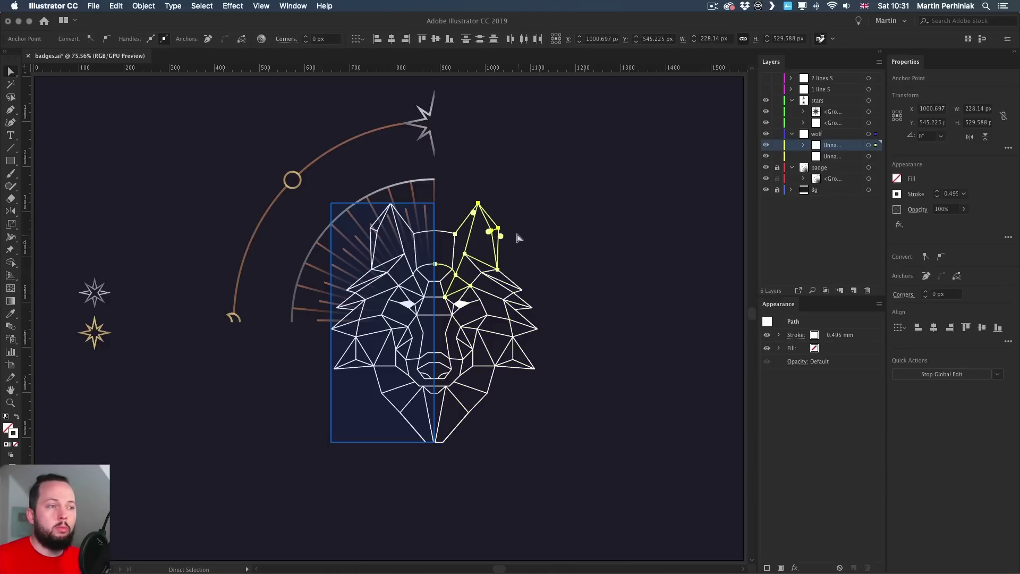
{"action": "mouse_move", "coordinate": [479, 206]}
{"action": "left_mouse_down"}
{"action": "mouse_move", "coordinate": [476, 195]}
{"action": "mouse_move", "coordinate": [497, 196]}
{"action": "mouse_move", "coordinate": [476, 206]}
{"action": "left_mouse_up"}
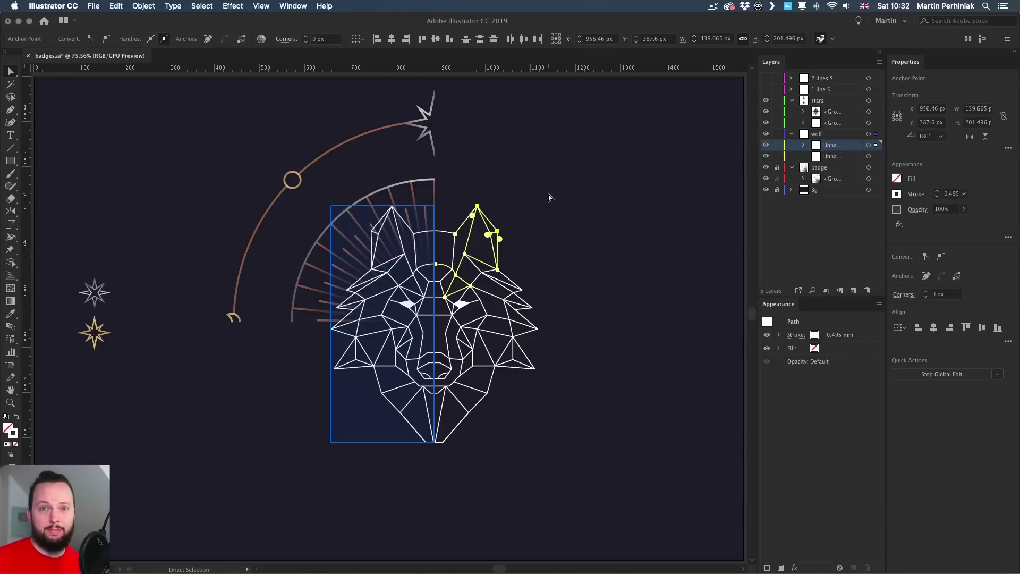
Nudge the right cheek fur points up and left with the arrow keys, then deselect.
{"action": "left_click", "coordinate": [504, 385]}
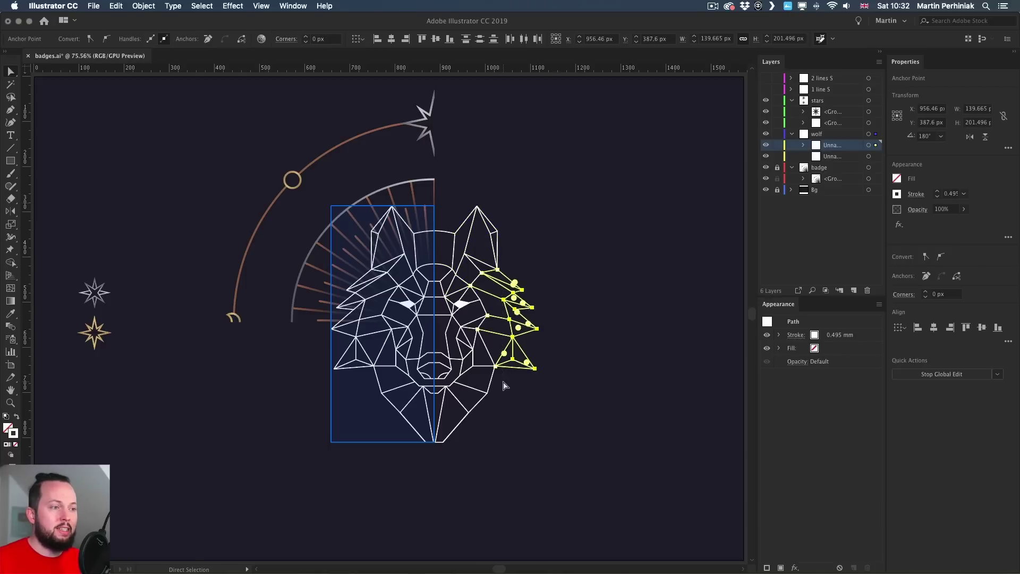
{"action": "left_click_drag", "start_coordinate": [537, 329], "coordinate": [550, 333]}
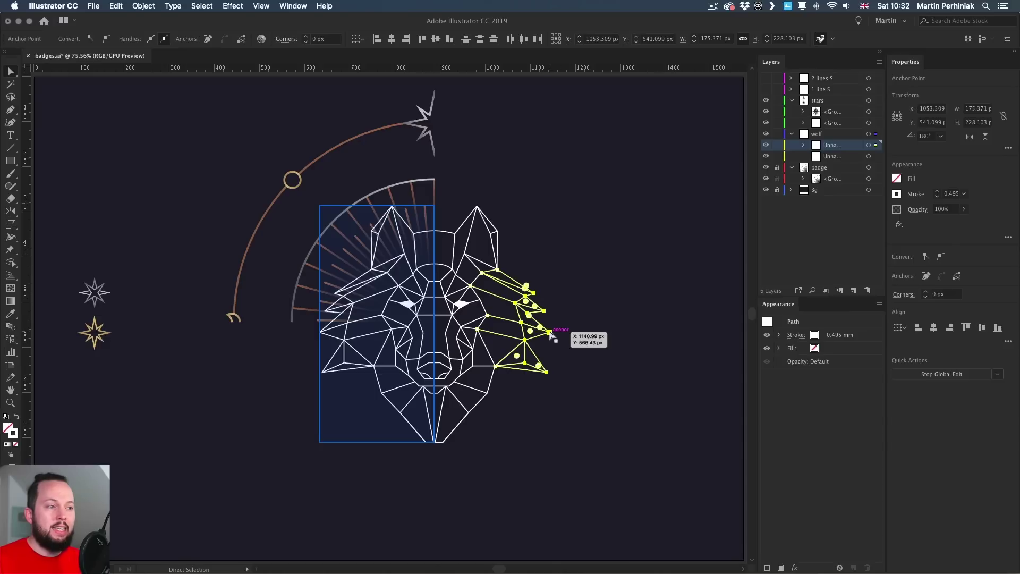
{"action": "key", "text": "shift+Left"}
{"action": "key", "text": "Down"}
{"action": "key", "text": "Down"}
{"action": "key", "text": "Down"}
{"action": "key", "text": "Down"}
{"action": "key", "text": "Down"}
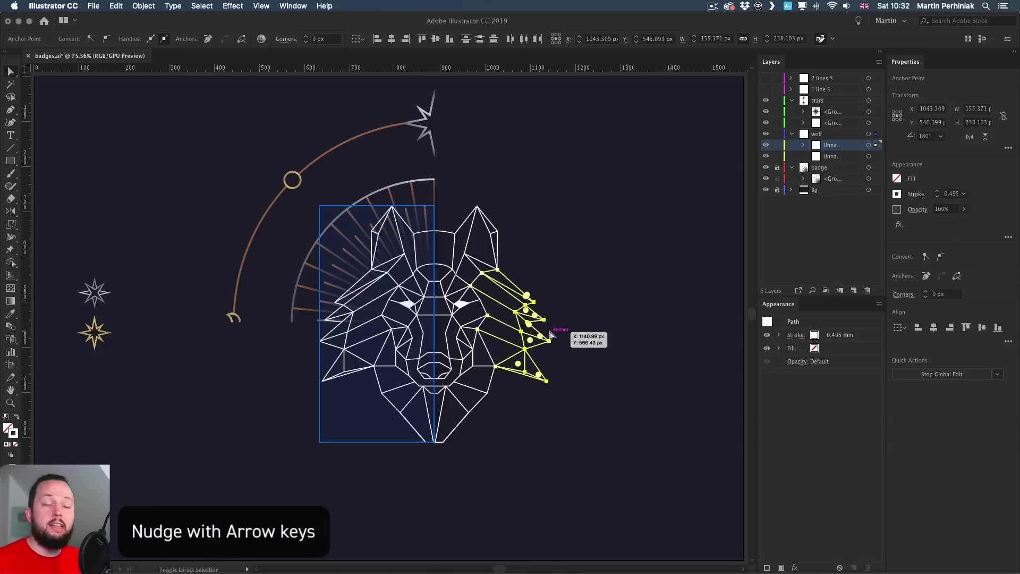
{"action": "key", "text": "shift+Left"}
{"action": "key", "text": "shift+Left"}
{"action": "key", "text": "shift+Up"}
{"action": "key", "text": "shift+Up"}
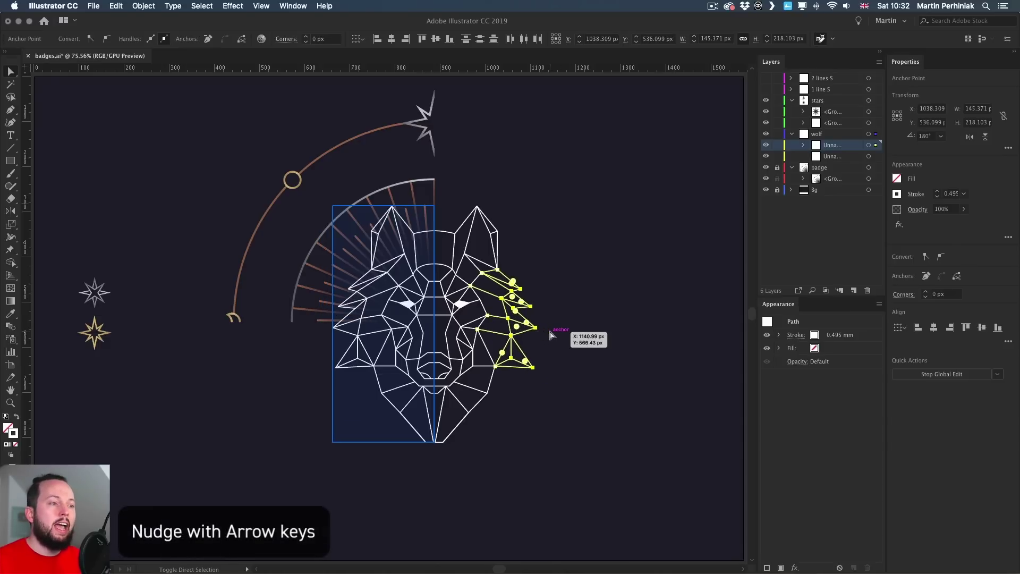
{"action": "key", "text": "shift+Up"}
{"action": "key", "text": "shift+Right"}
{"action": "key", "text": "Up"}
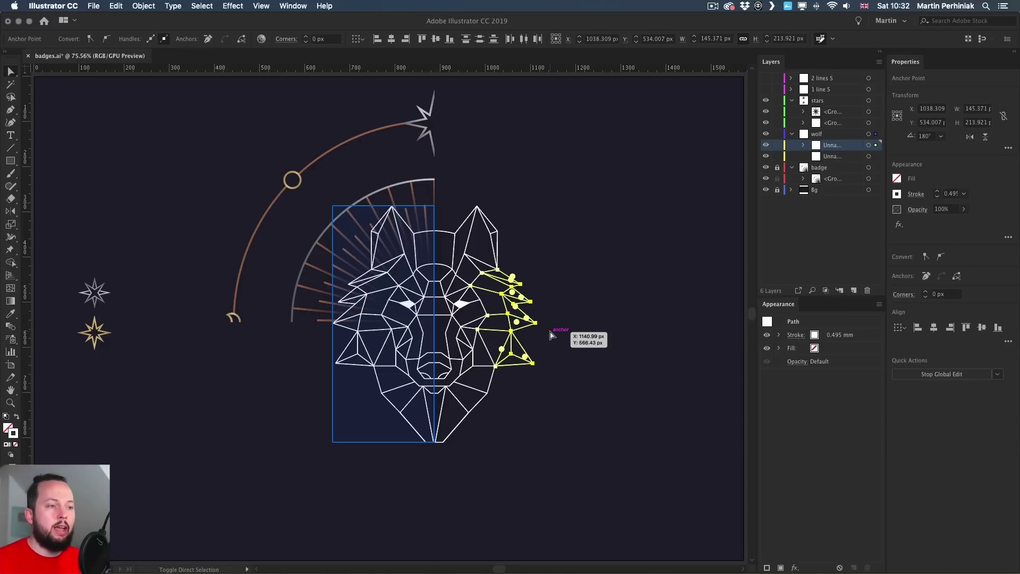
{"action": "left_click", "coordinate": [566, 269]}
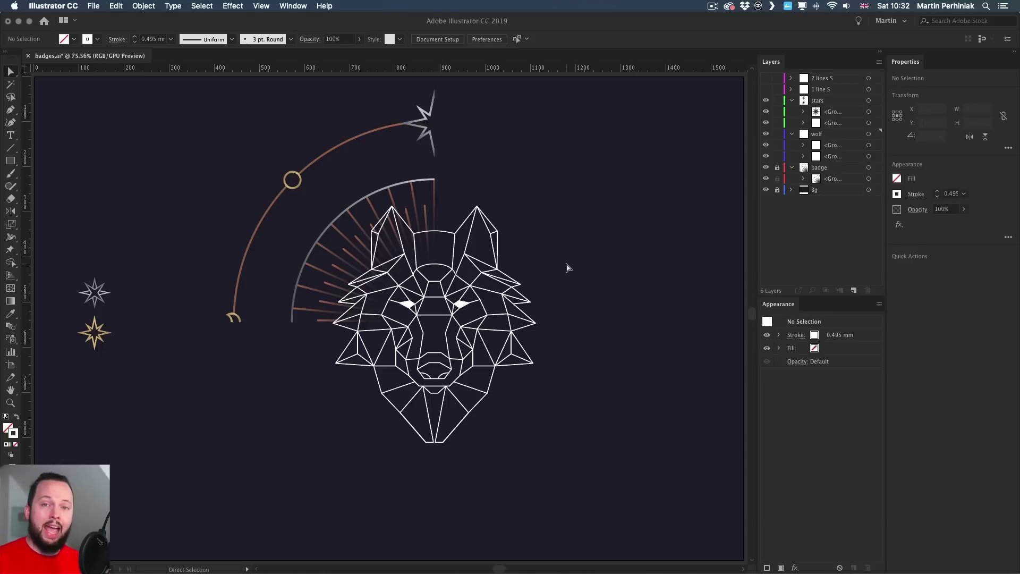
Move the right ear tip anchor slightly toward the centre.
{"action": "key", "text": "v"}
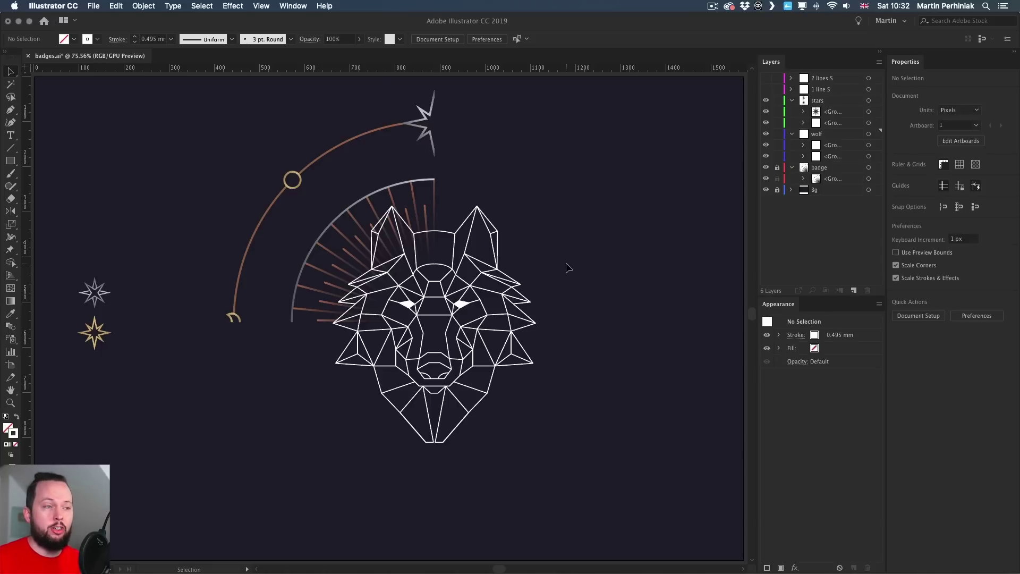
{"action": "left_click", "coordinate": [503, 287]}
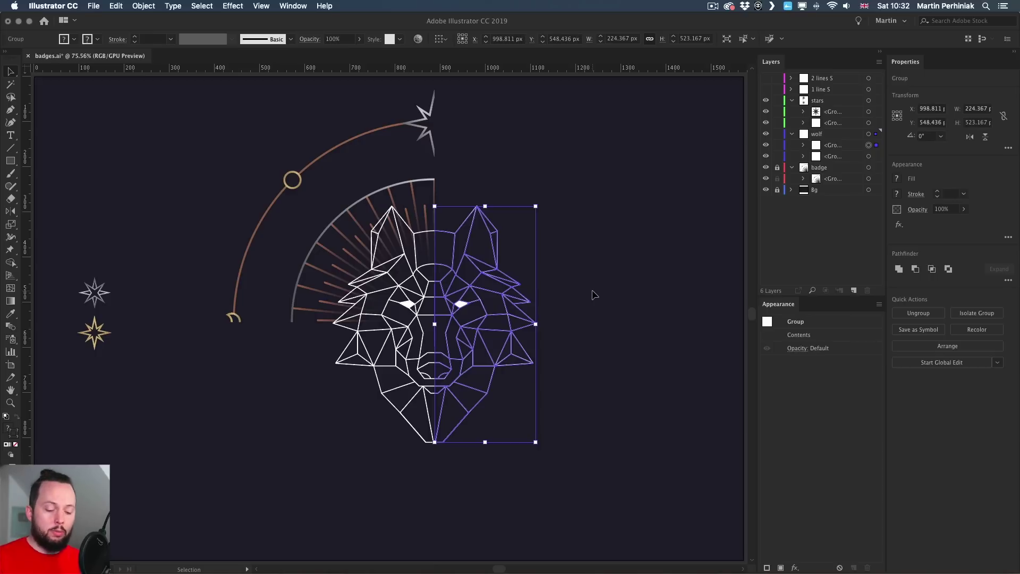
{"action": "key", "text": "a"}
{"action": "left_click_drag", "start_coordinate": [467, 190], "coordinate": [489, 231]}
{"action": "left_click", "coordinate": [632, 234]}
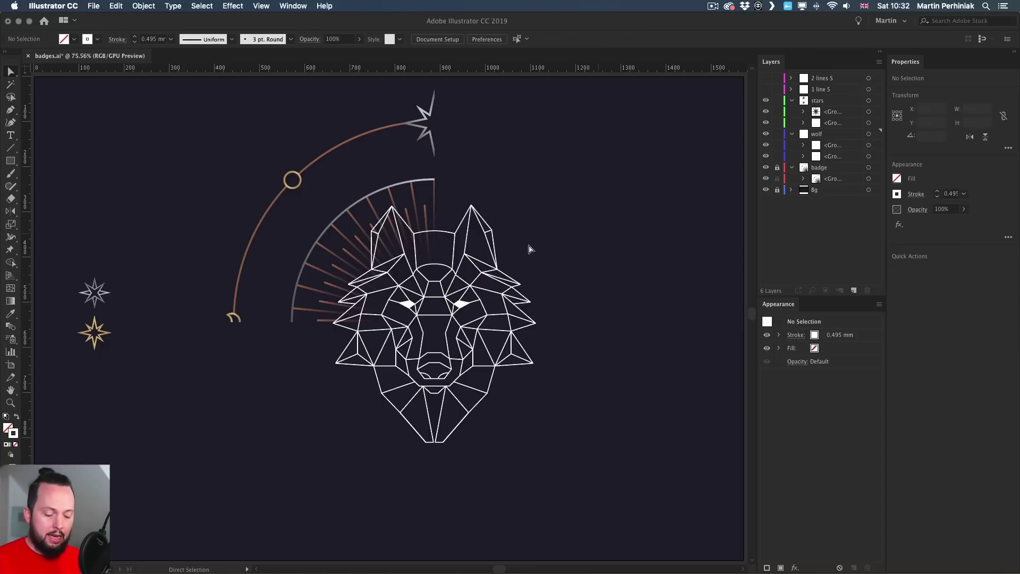
Try Start Global Edit on the right-half group and dismiss the no-similar-objects alert.
{"action": "key", "text": "v"}
{"action": "left_click", "coordinate": [500, 271]}
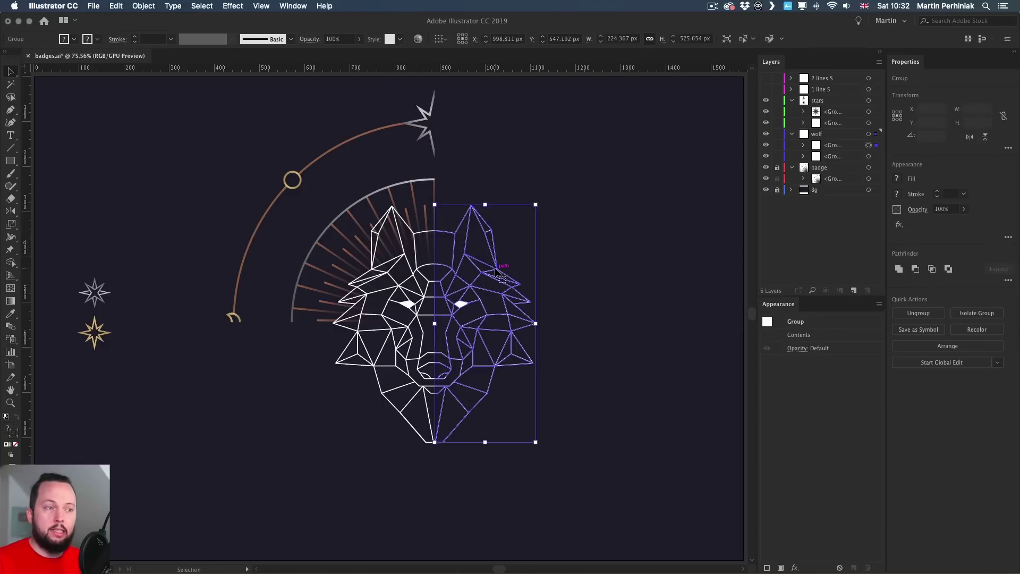
{"action": "left_click", "coordinate": [956, 365]}
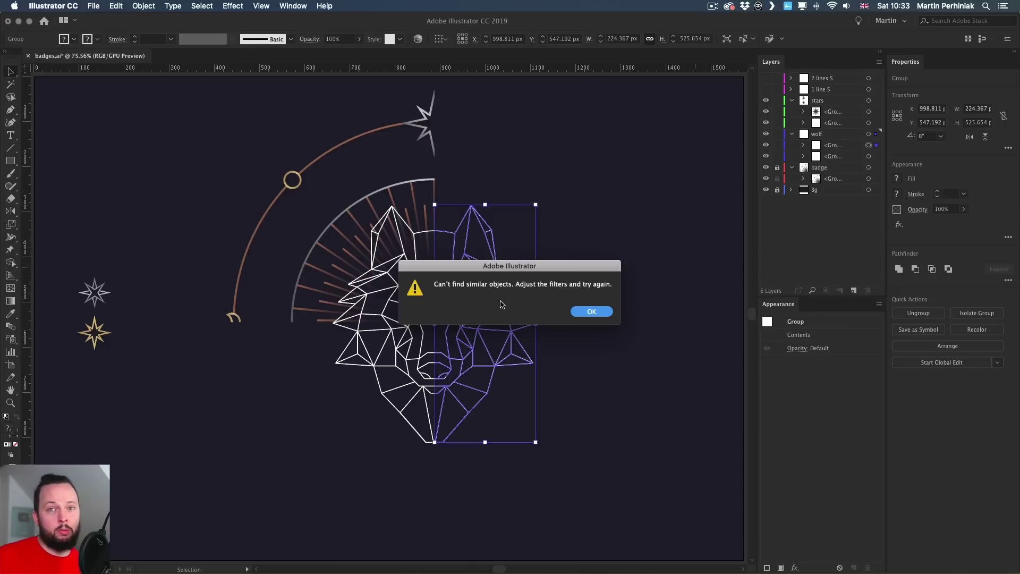
{"action": "key", "text": "Return"}
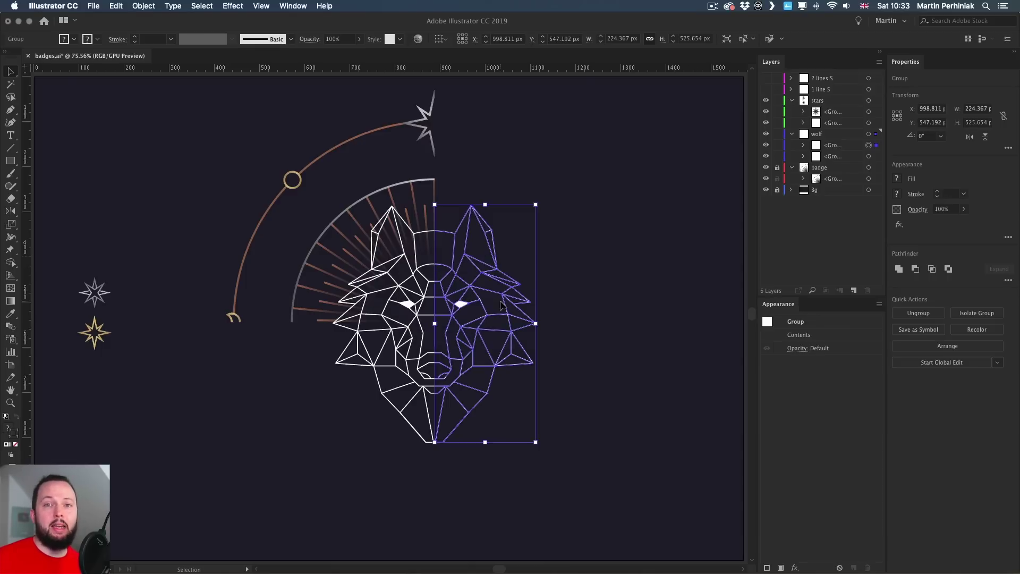
Lock the wolf layer and unlock the badge layer in the Layers panel.
{"action": "left_click", "coordinate": [380, 208]}
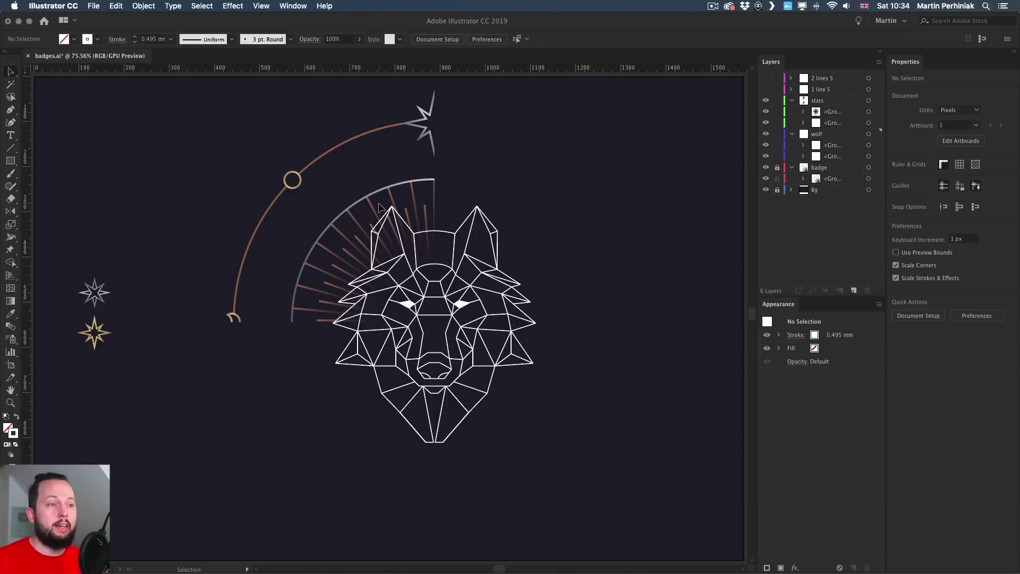
{"action": "left_click", "coordinate": [777, 134]}
{"action": "left_click", "coordinate": [777, 167]}
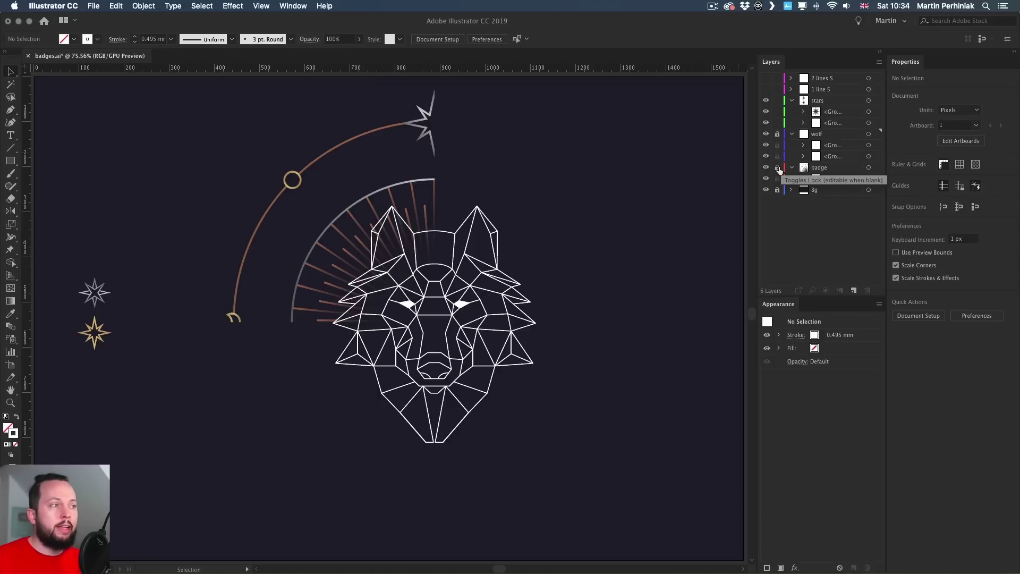
{"action": "left_click", "coordinate": [365, 201]}
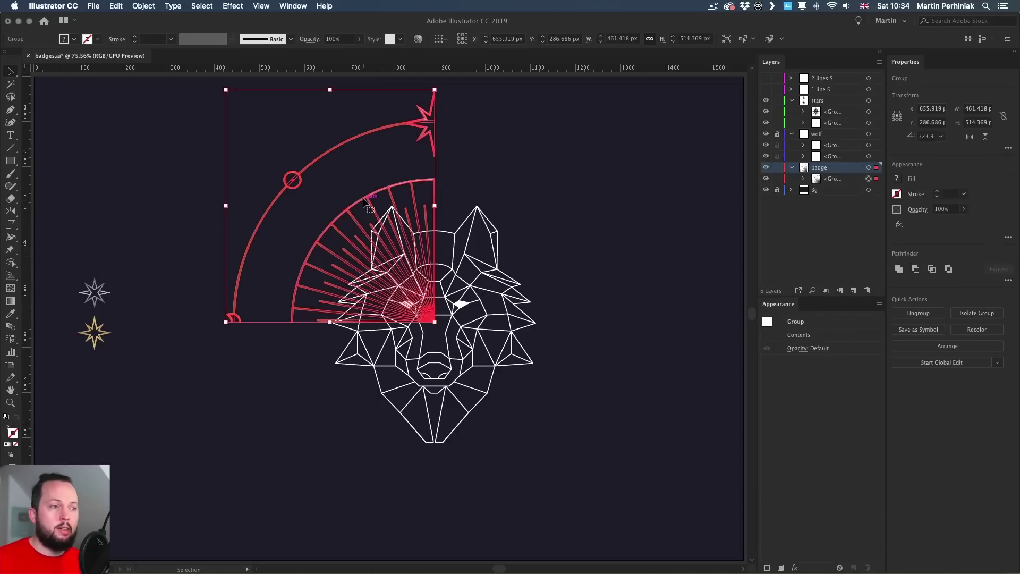
Hide the 1 line S layer, show 2 lines S, and select the badge quarter group.
{"action": "key", "text": "super+shift+a"}
{"action": "left_click", "coordinate": [765, 90]}
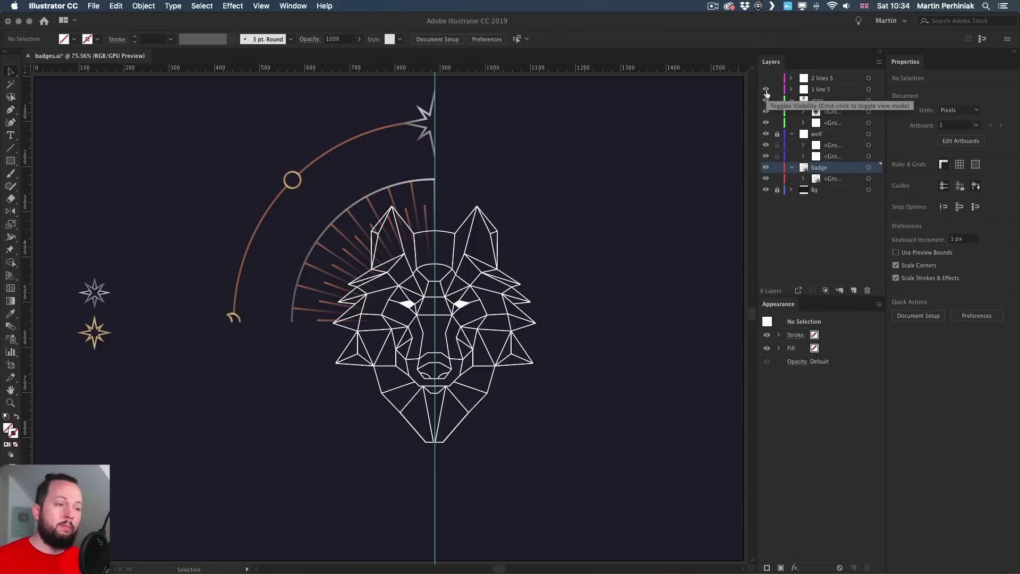
{"action": "left_click", "coordinate": [766, 91]}
{"action": "left_click", "coordinate": [766, 78]}
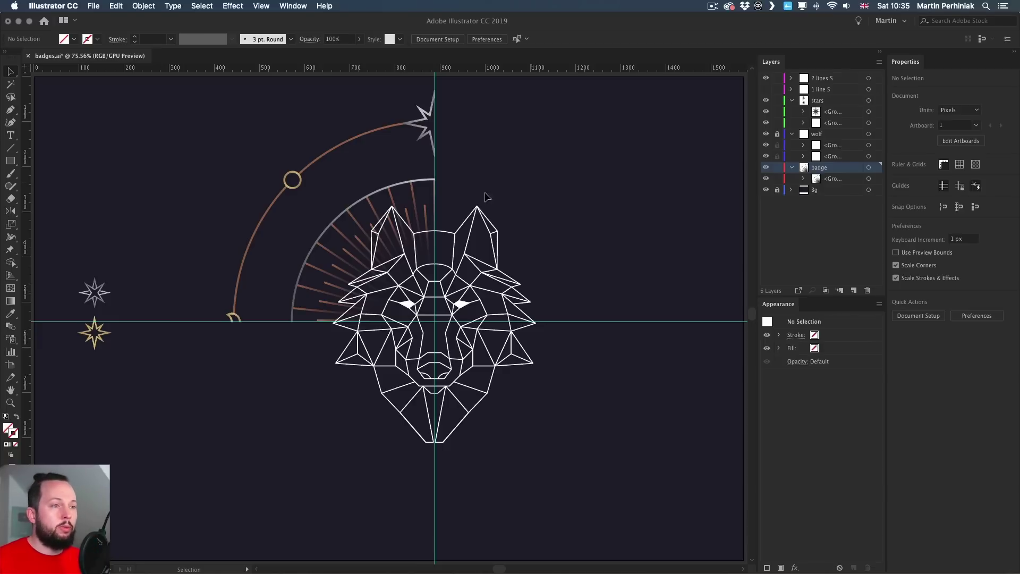
{"action": "left_click", "coordinate": [299, 182]}
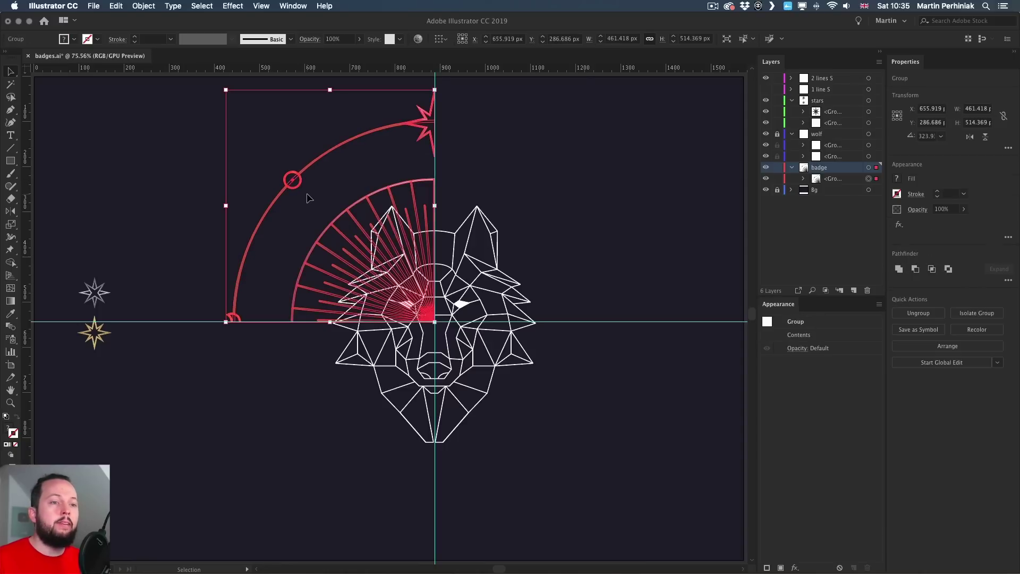
Add a Transform effect with 1 copy, Reflect X and the right-middle reference point.
{"action": "left_click", "coordinate": [229, 8]}
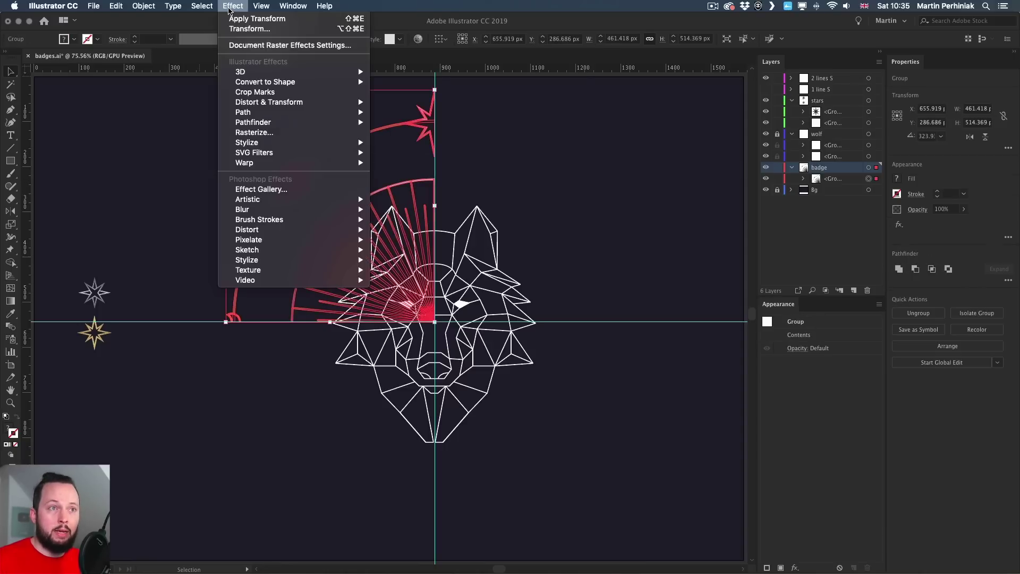
{"action": "mouse_move", "coordinate": [268, 108]}
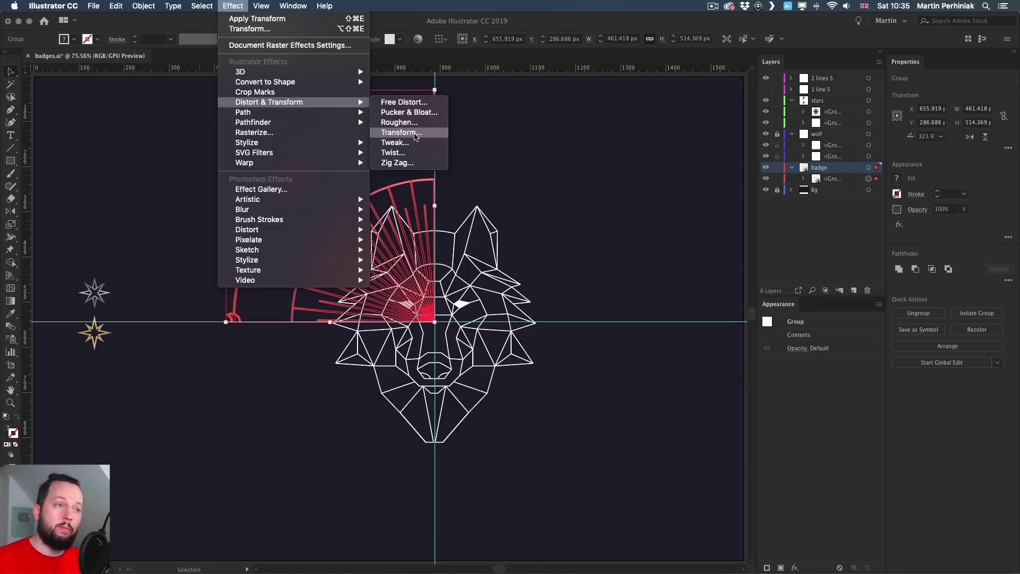
{"action": "left_click", "coordinate": [414, 136]}
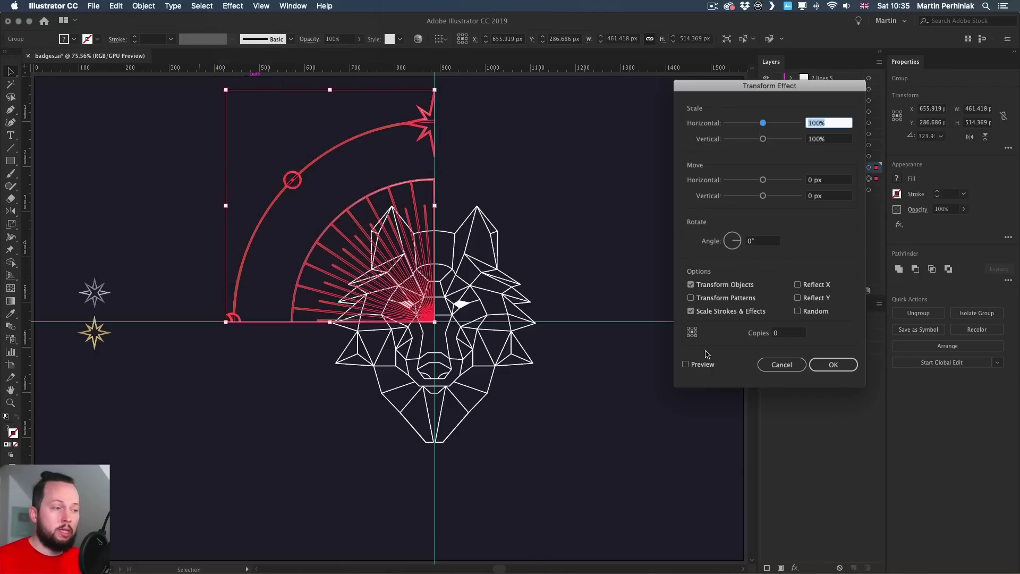
{"action": "left_click", "coordinate": [700, 365]}
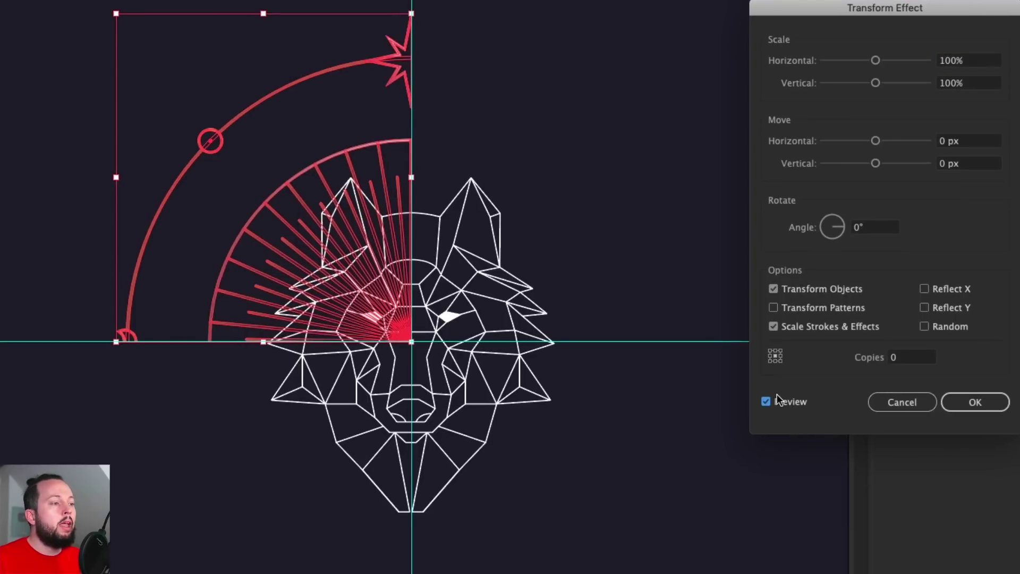
{"action": "left_click", "coordinate": [913, 357]}
{"action": "type", "text": "1"}
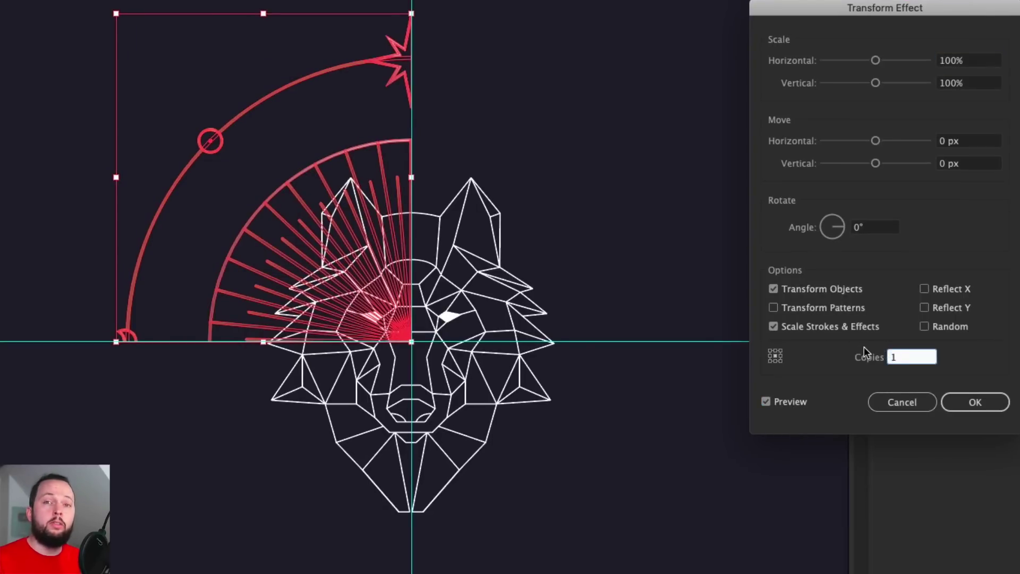
{"action": "left_click", "coordinate": [924, 289]}
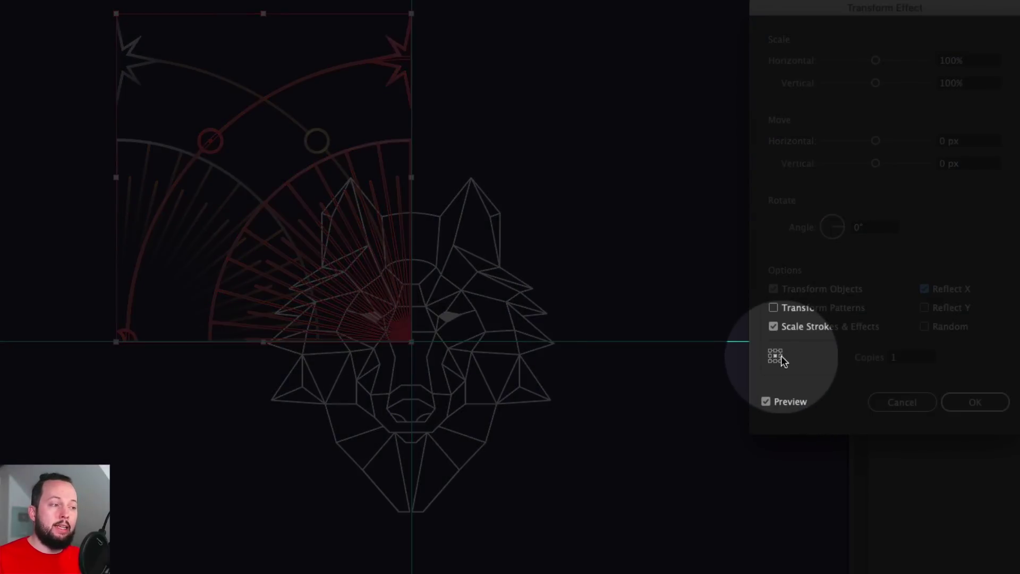
{"action": "left_click", "coordinate": [781, 355]}
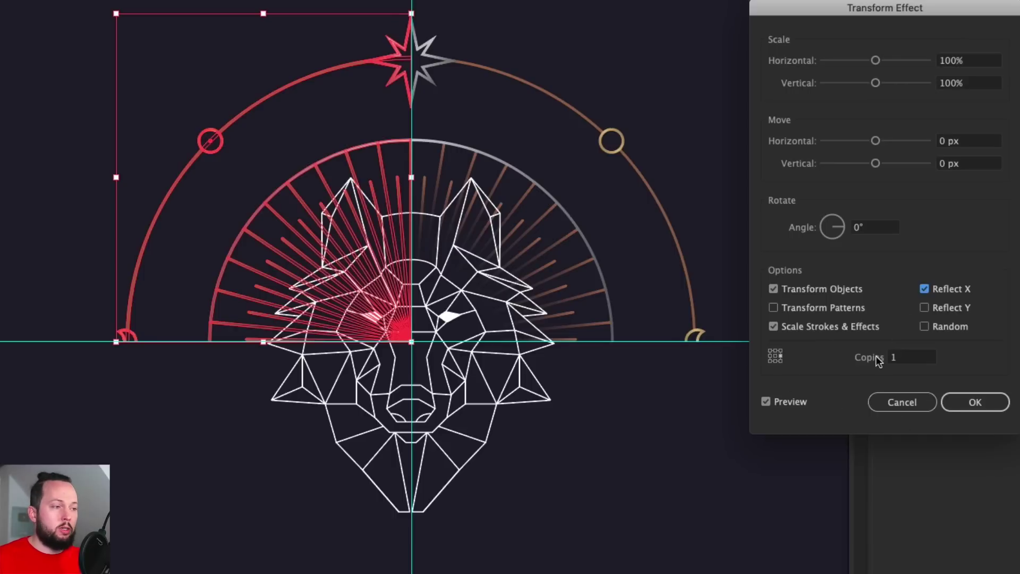
{"action": "left_click", "coordinate": [971, 399]}
{"action": "left_click", "coordinate": [988, 405]}
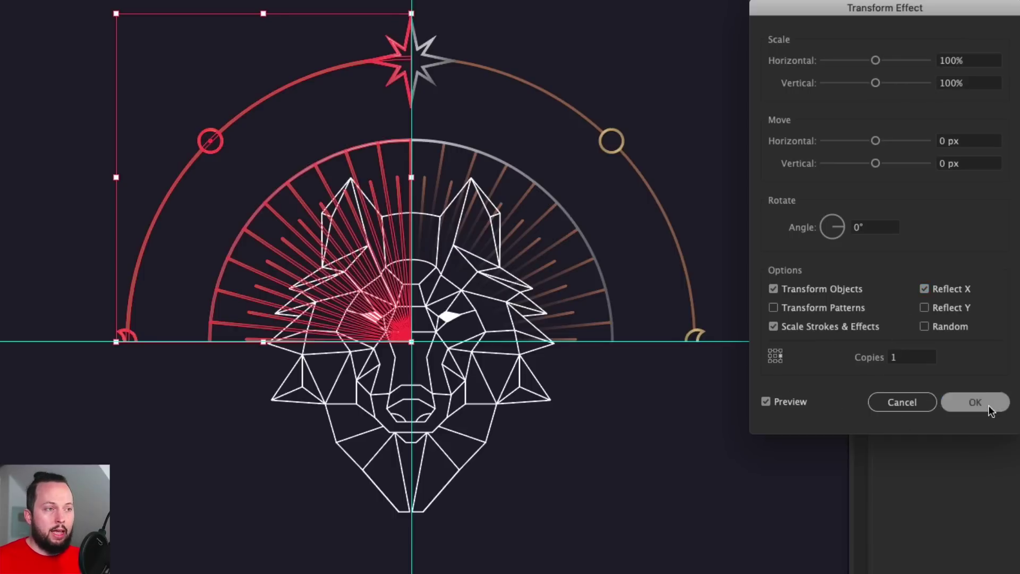
{"action": "left_click", "coordinate": [725, 180]}
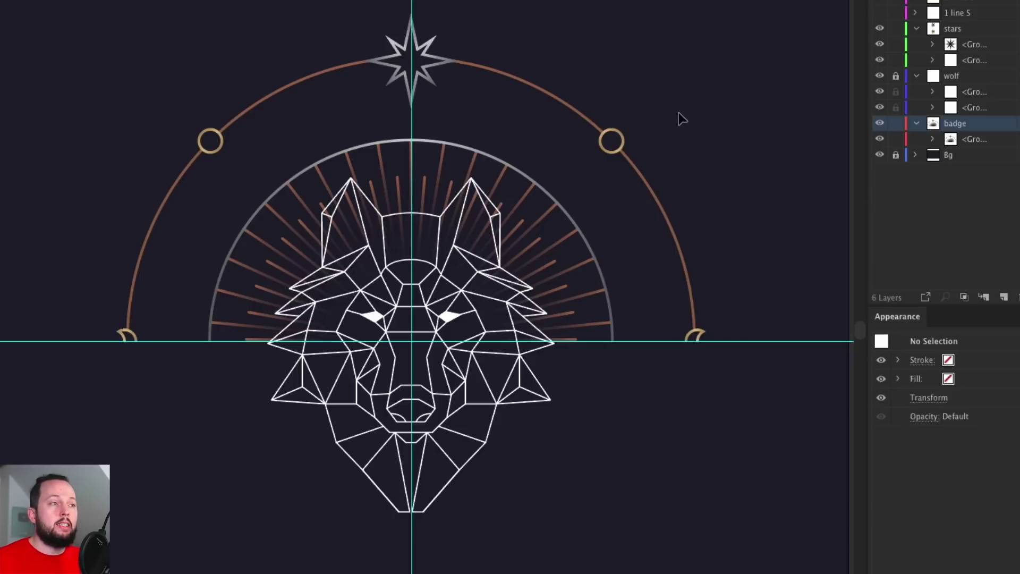
{"action": "left_click_drag", "start_coordinate": [680, 112], "coordinate": [578, 185]}
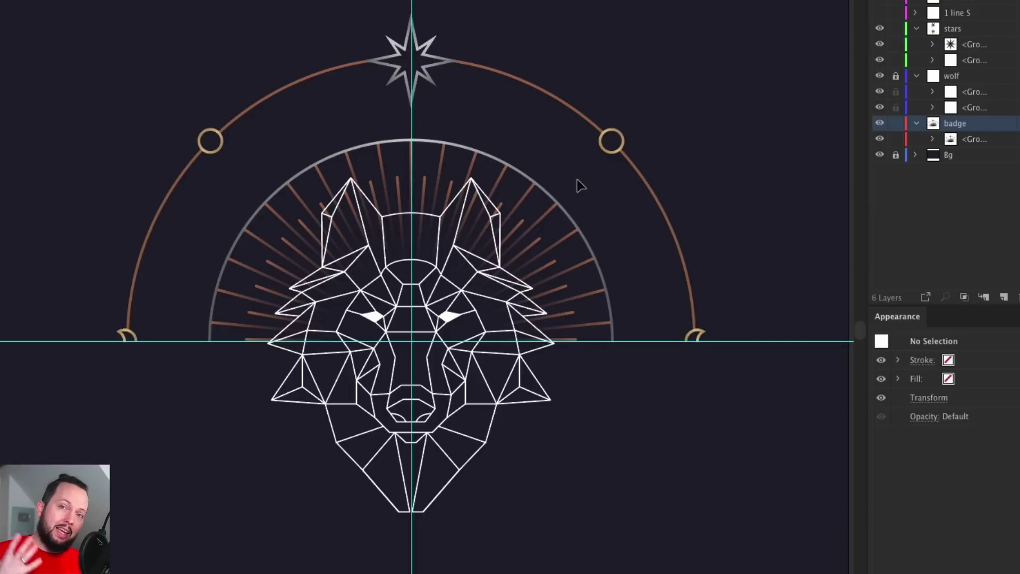
{"action": "left_click", "coordinate": [215, 133]}
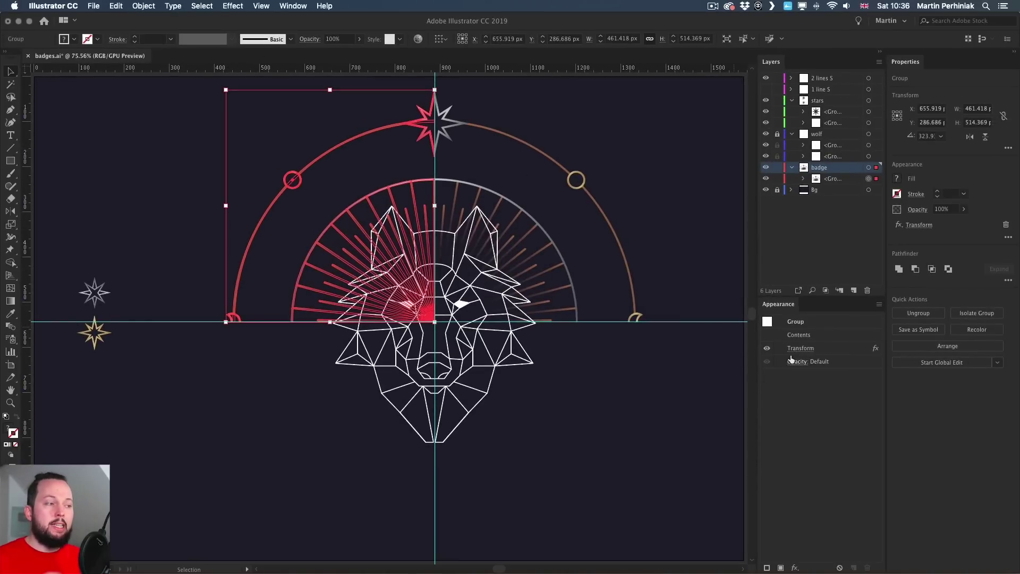
{"action": "left_click", "coordinate": [767, 349]}
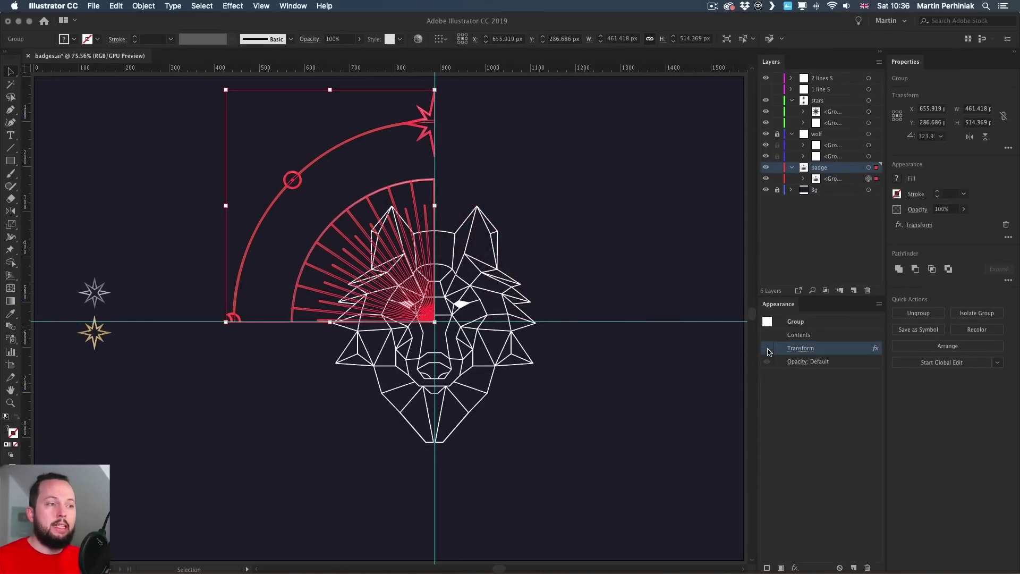
{"action": "left_click", "coordinate": [766, 349]}
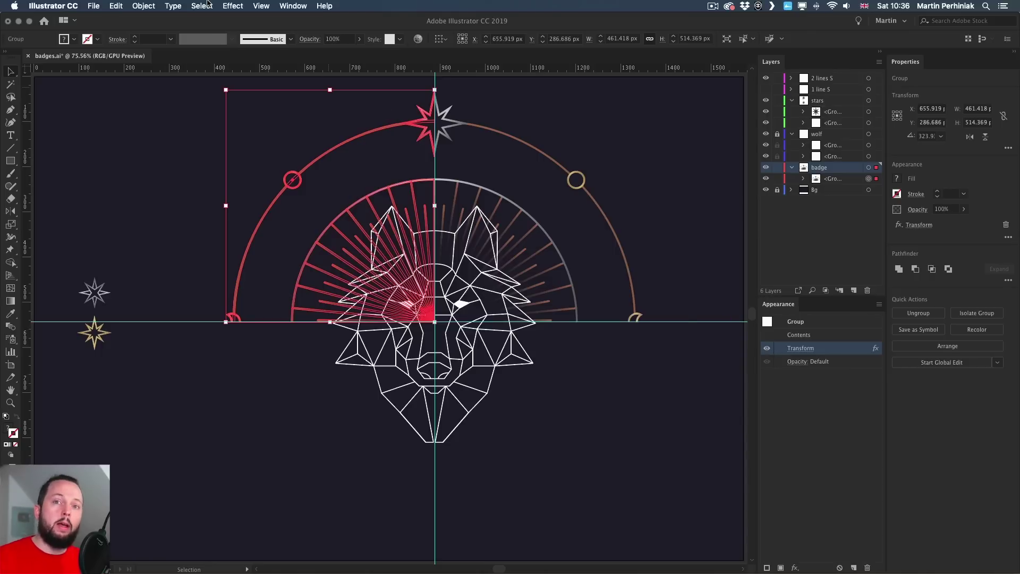
Choose Effect > Transform again to add a second Transform effect to the badge group.
{"action": "left_click", "coordinate": [235, 5]}
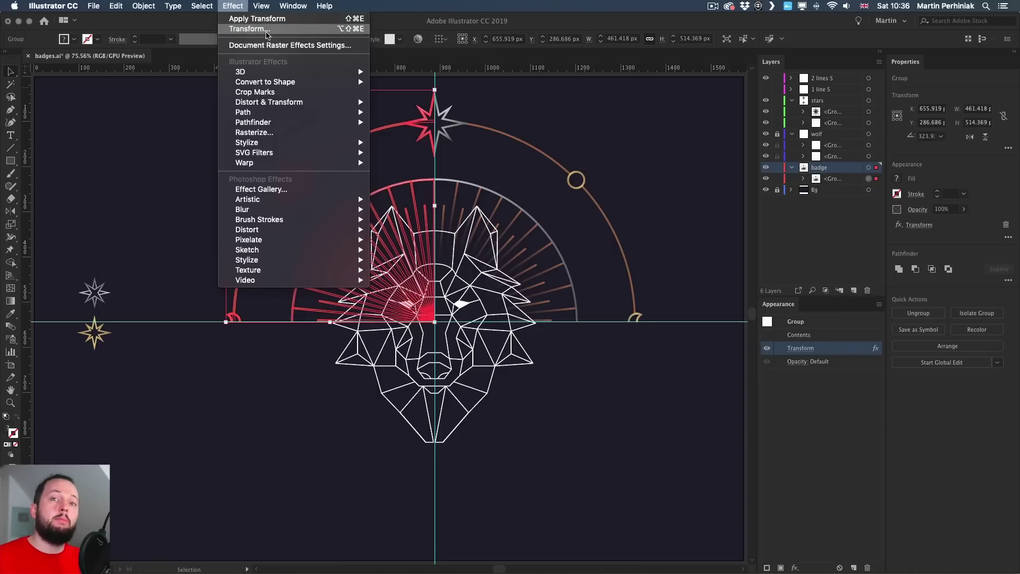
{"action": "left_click", "coordinate": [266, 31]}
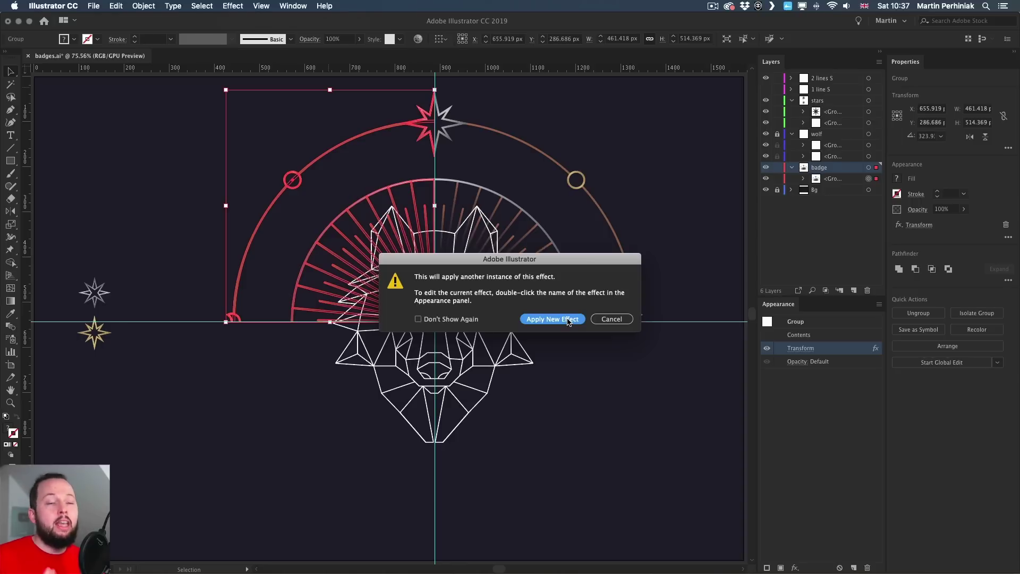
Apply a new Transform instance using Reflect Y instead of Reflect X, bottom-middle reference point.
{"action": "left_click", "coordinate": [553, 319]}
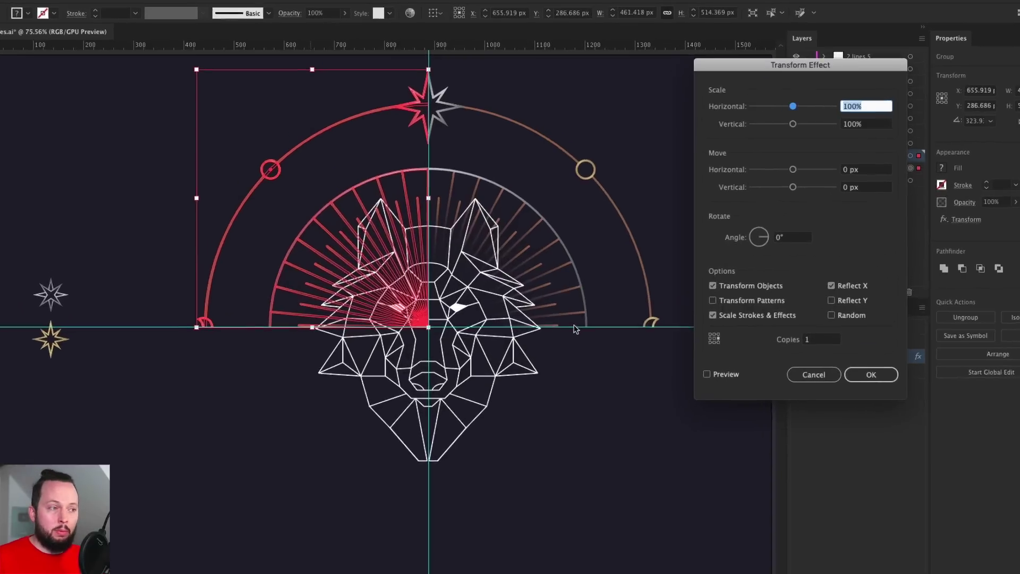
{"action": "left_click", "coordinate": [773, 397]}
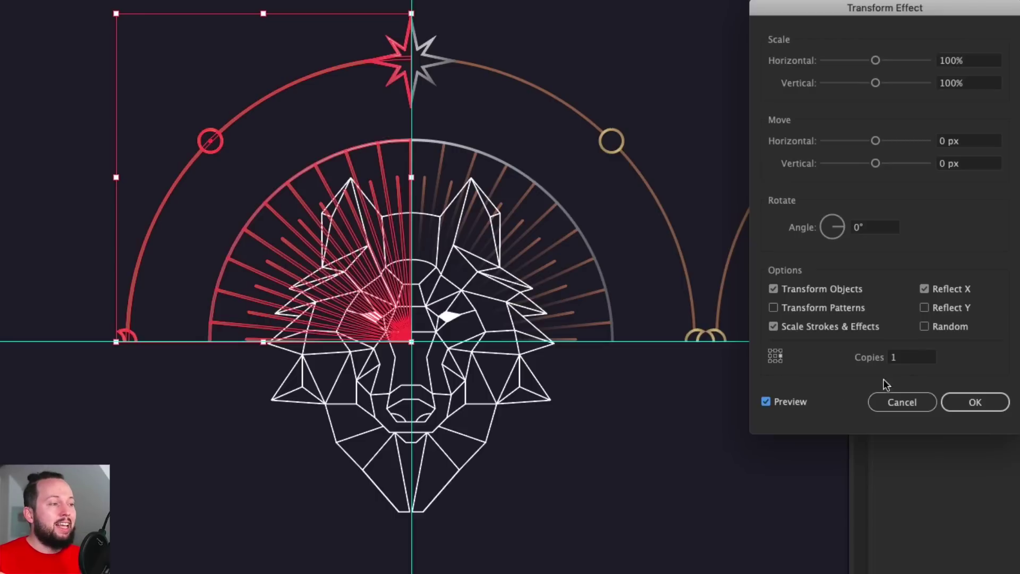
{"action": "left_click", "coordinate": [925, 289]}
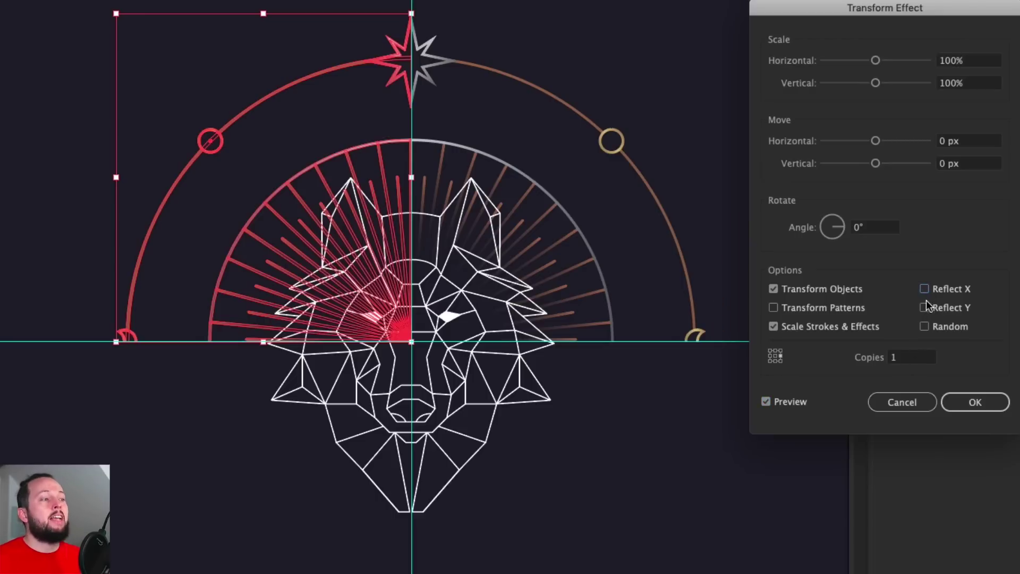
{"action": "left_click", "coordinate": [924, 308]}
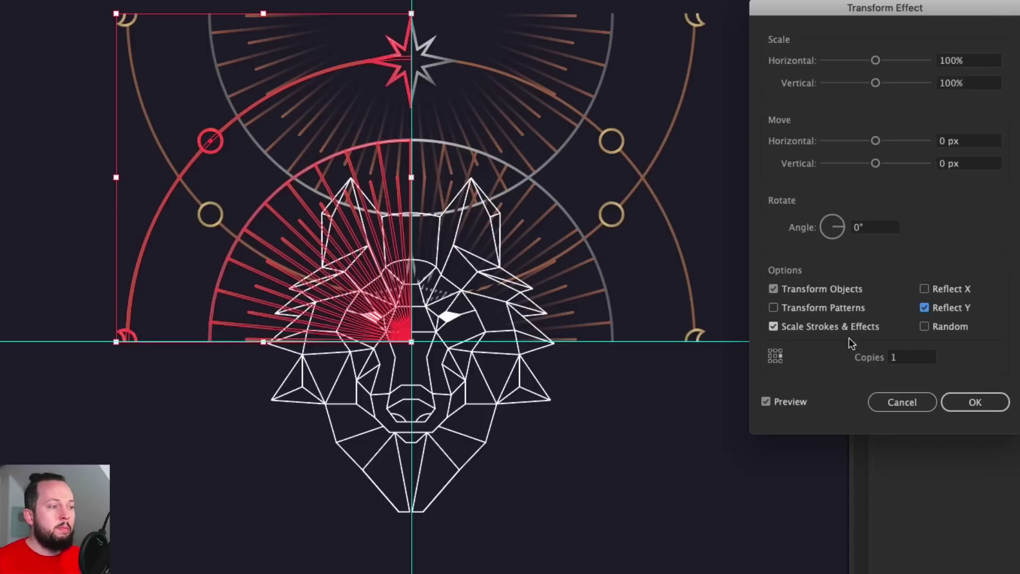
{"action": "left_click", "coordinate": [775, 362]}
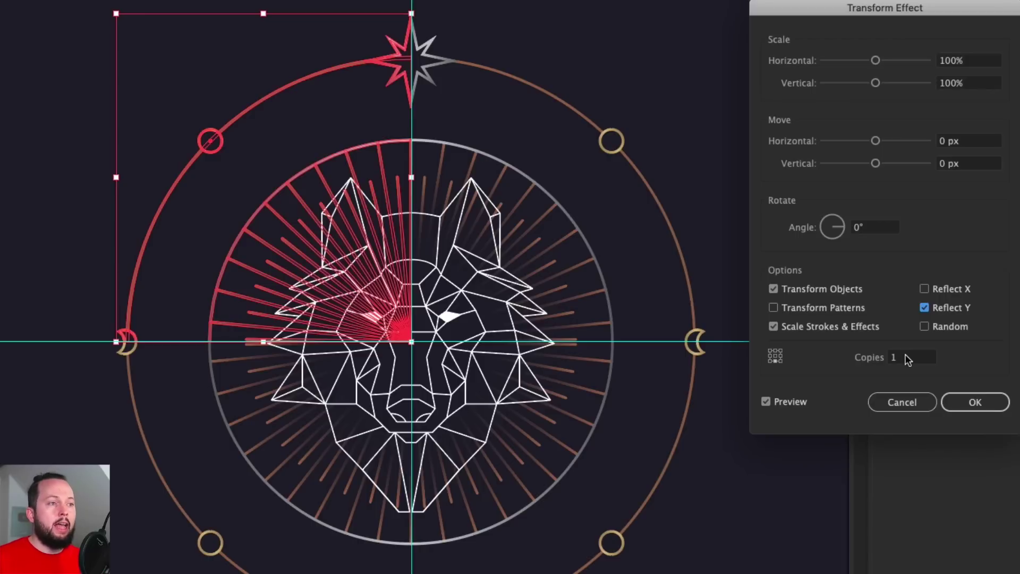
{"action": "left_click", "coordinate": [974, 401]}
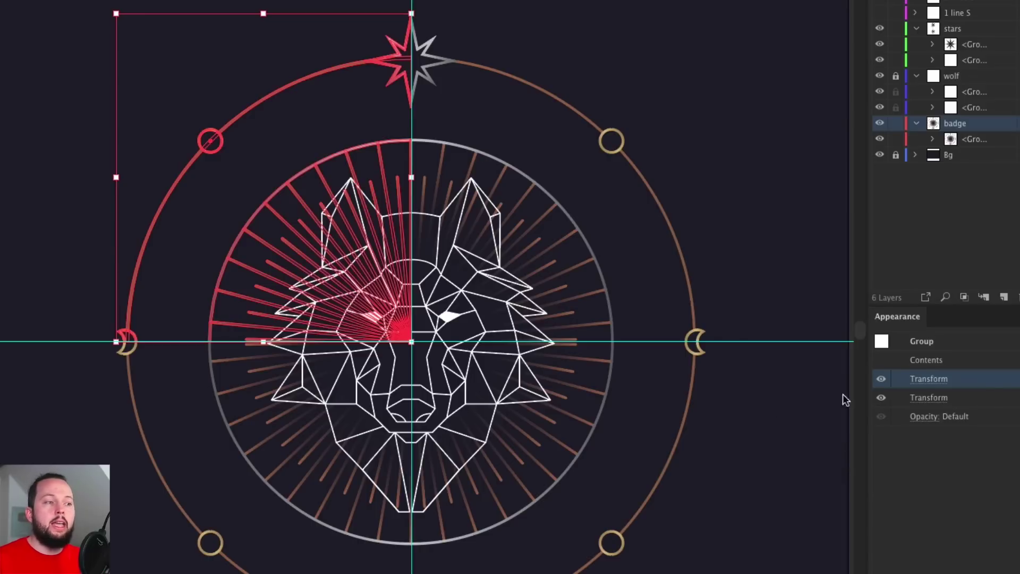
{"action": "left_click", "coordinate": [741, 420]}
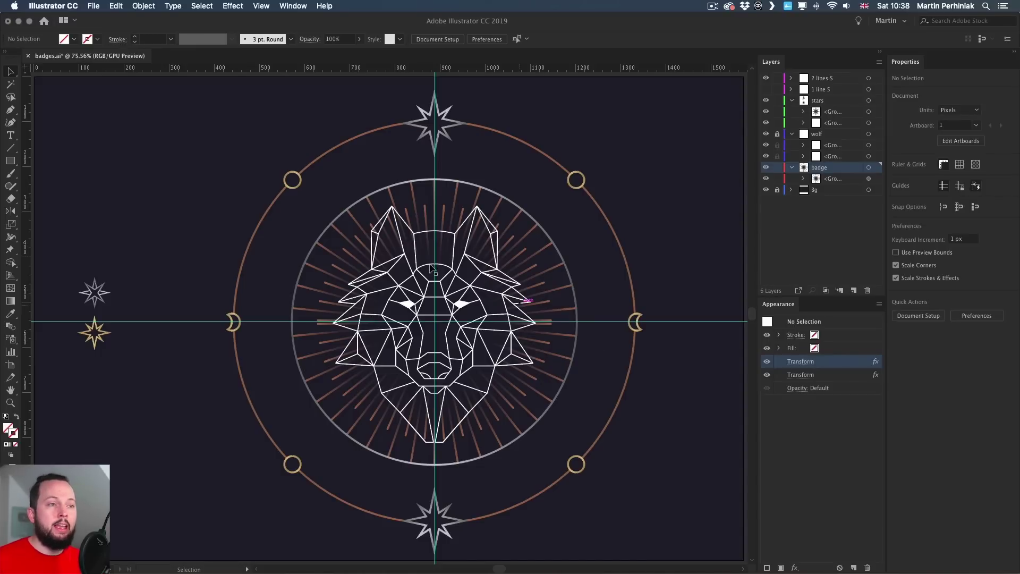
Check the badge group, then hide the guides with Cmd+; and deselect.
{"action": "left_click", "coordinate": [297, 180]}
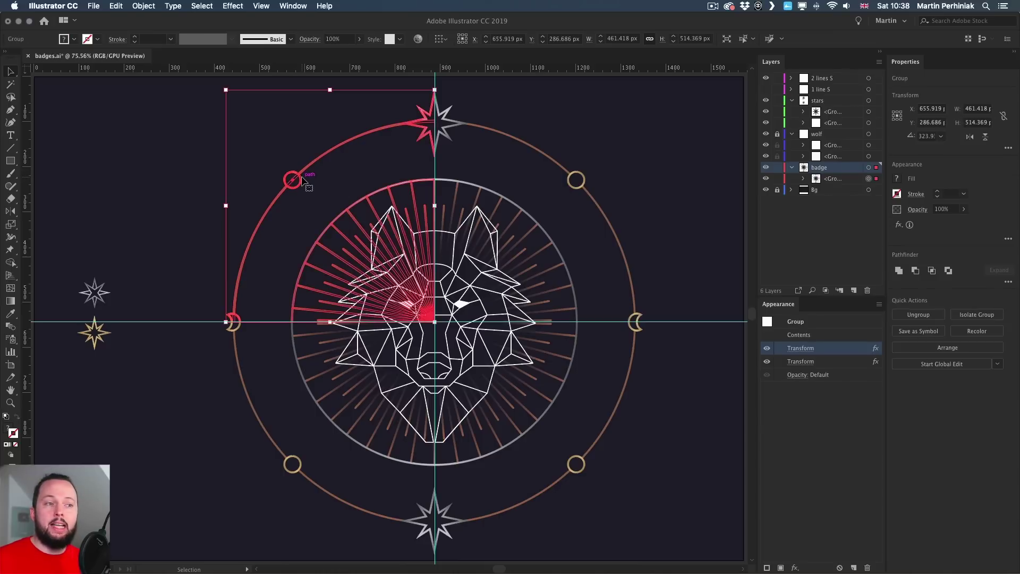
{"action": "left_click", "coordinate": [317, 439]}
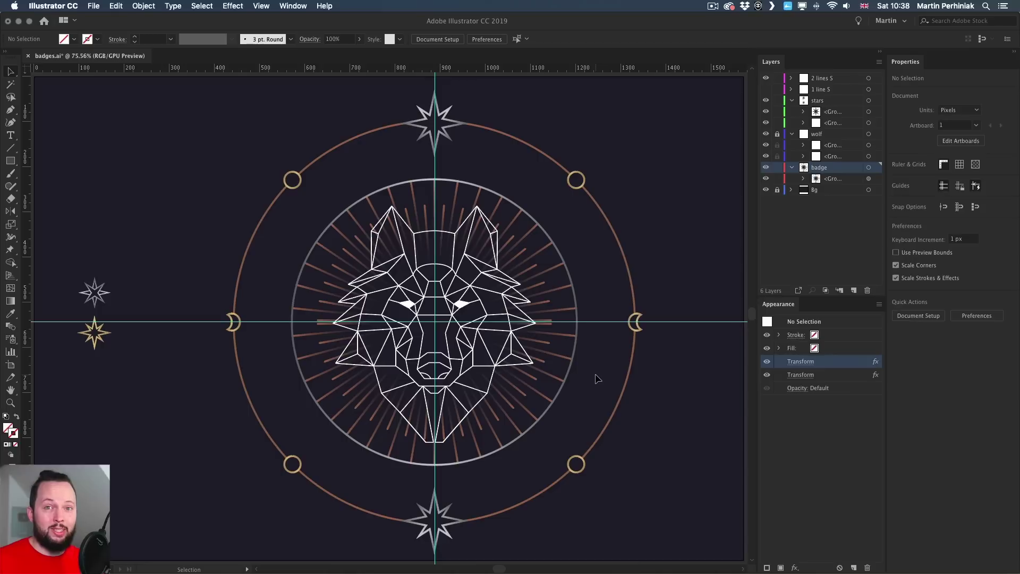
{"action": "left_click", "coordinate": [296, 190]}
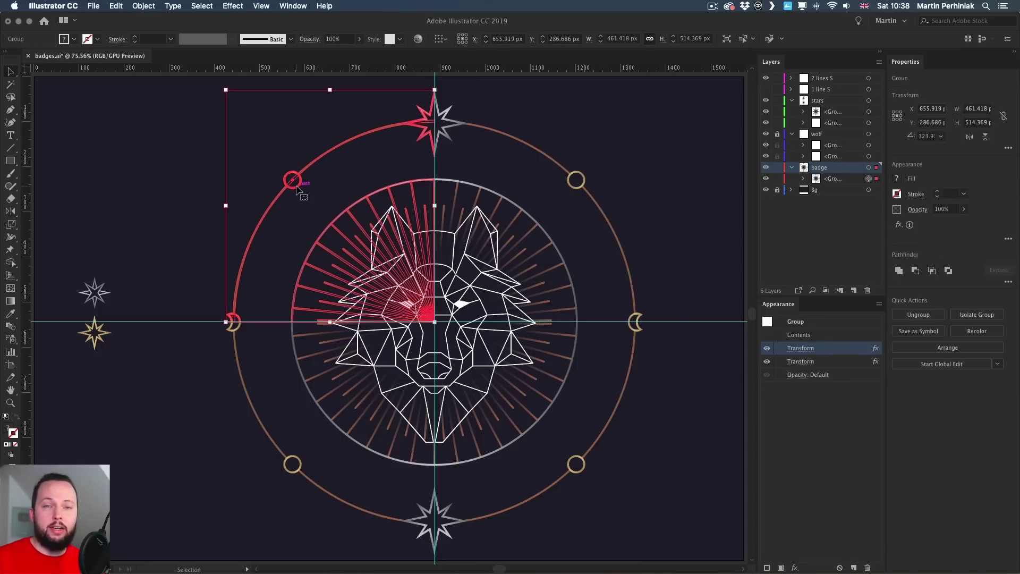
{"action": "key", "text": "super+semicolon"}
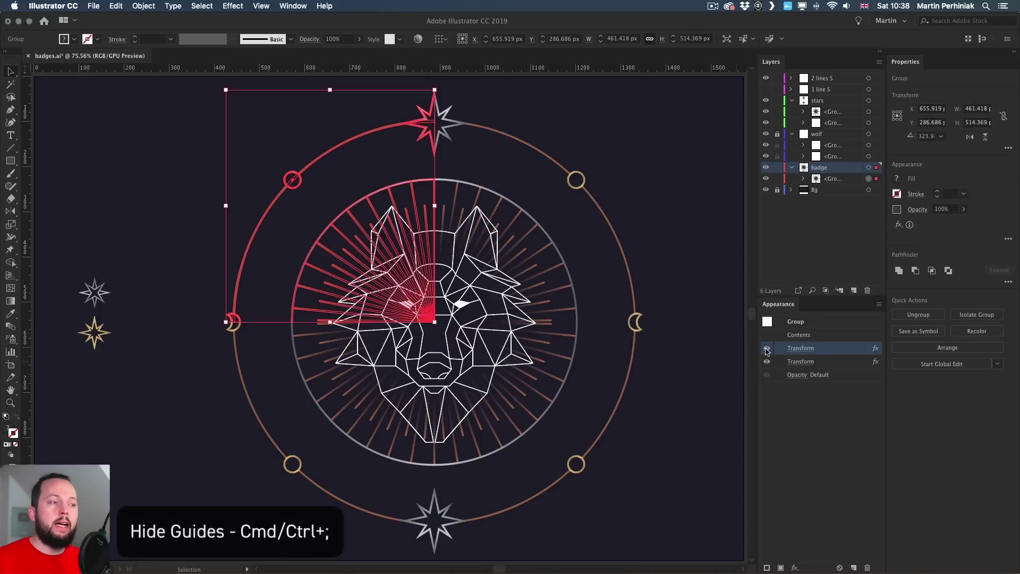
{"action": "left_click", "coordinate": [600, 162]}
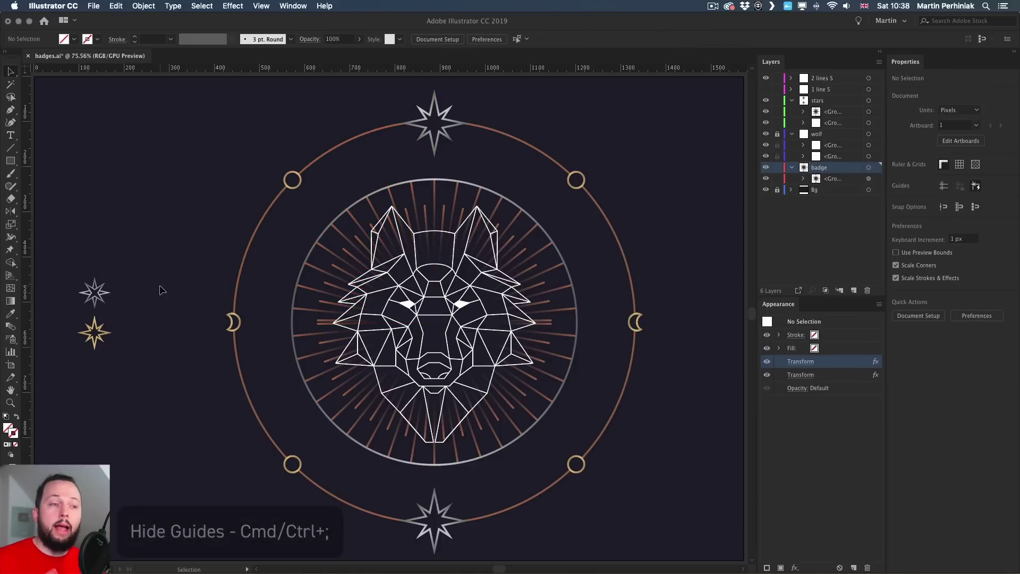
Cut the two loose stars left of the badge and select the badge quarter group.
{"action": "left_click_drag", "start_coordinate": [77, 272], "coordinate": [110, 361]}
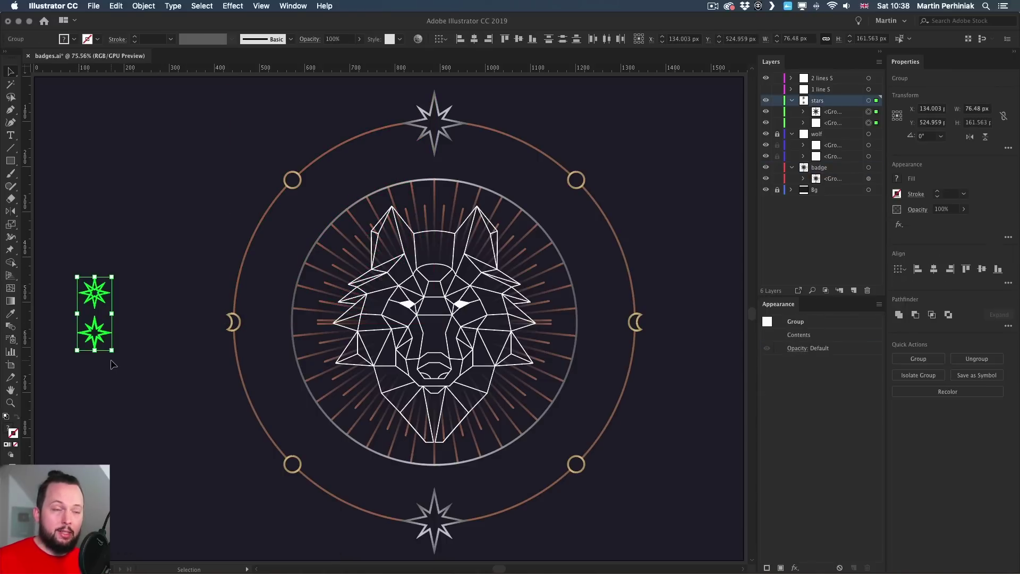
{"action": "key", "text": "super+x"}
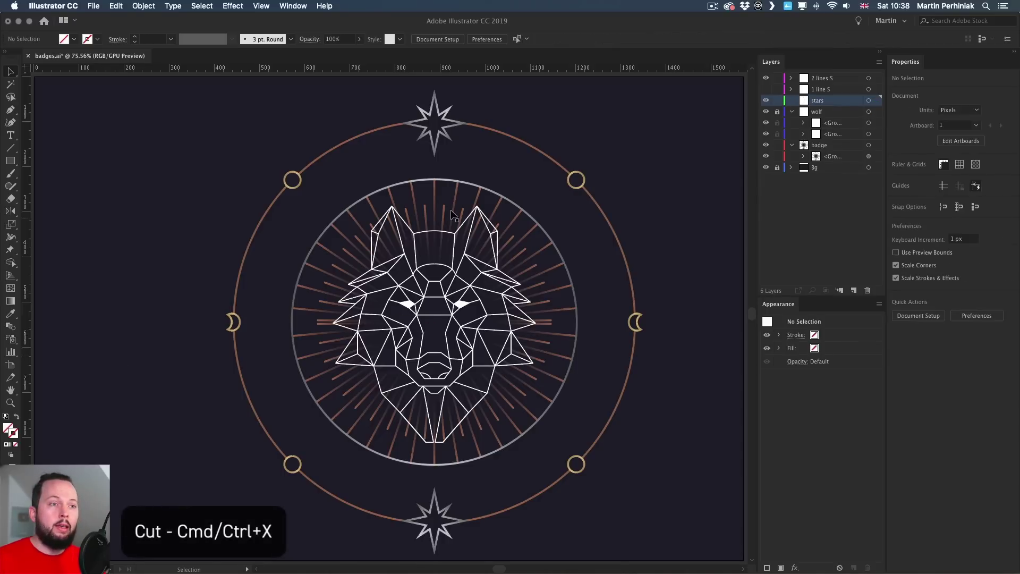
{"action": "left_click", "coordinate": [301, 181]}
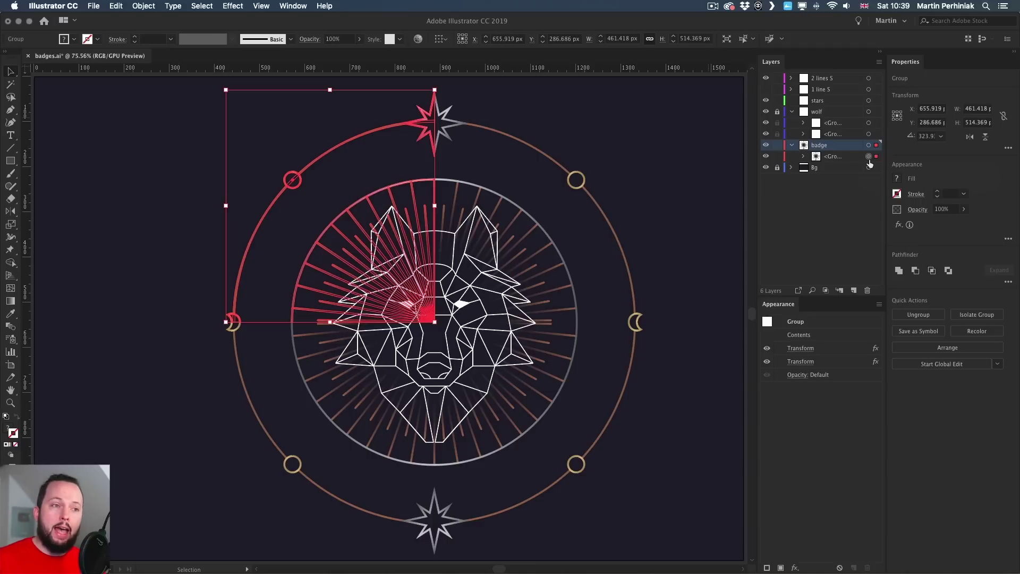
Paste the dark and gold stars inside the badge group, placing them between the rings.
{"action": "double_click", "coordinate": [298, 177]}
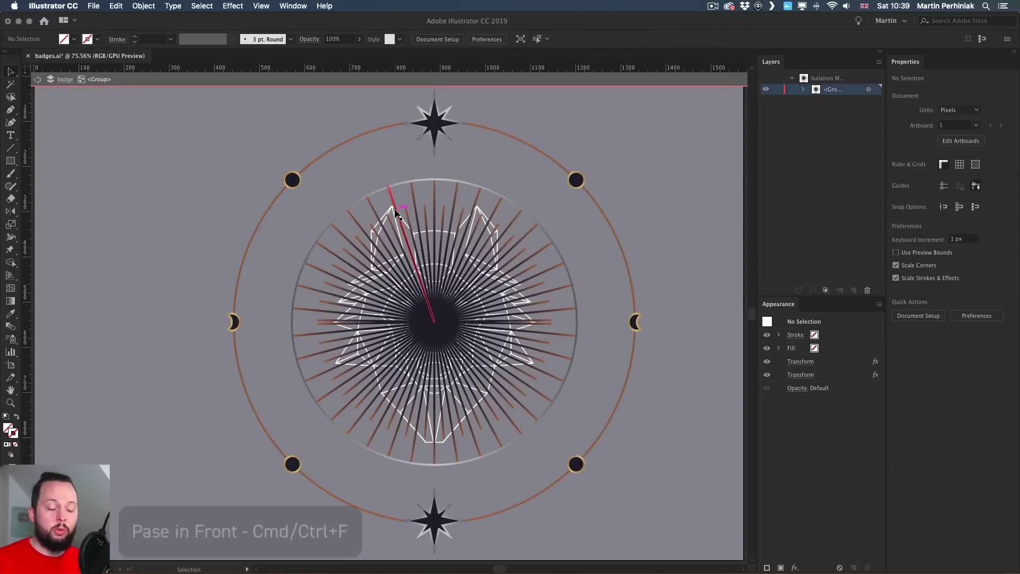
{"action": "key", "text": "super+f"}
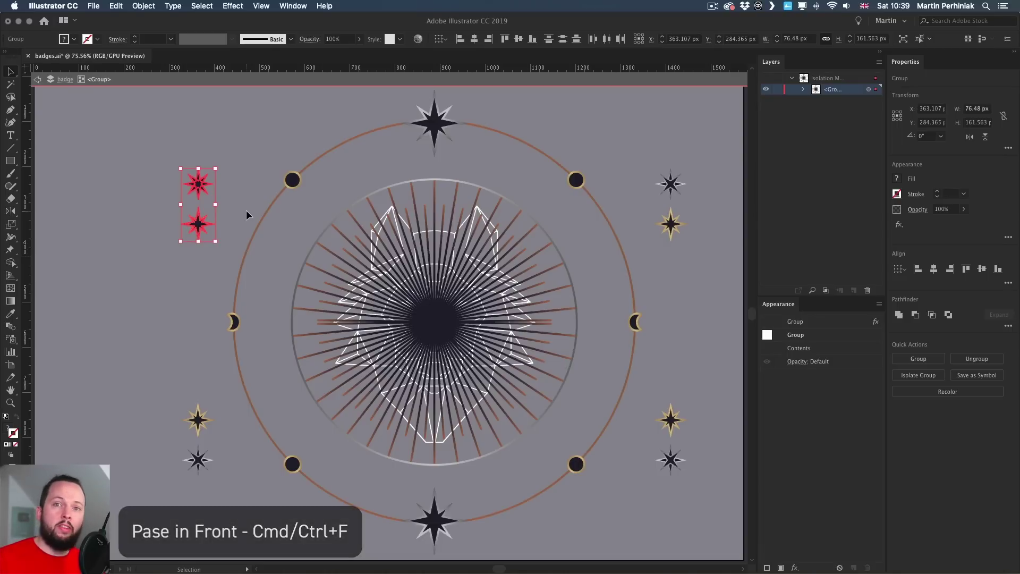
{"action": "left_click", "coordinate": [229, 162]}
{"action": "left_click_drag", "start_coordinate": [198, 179], "coordinate": [312, 205]}
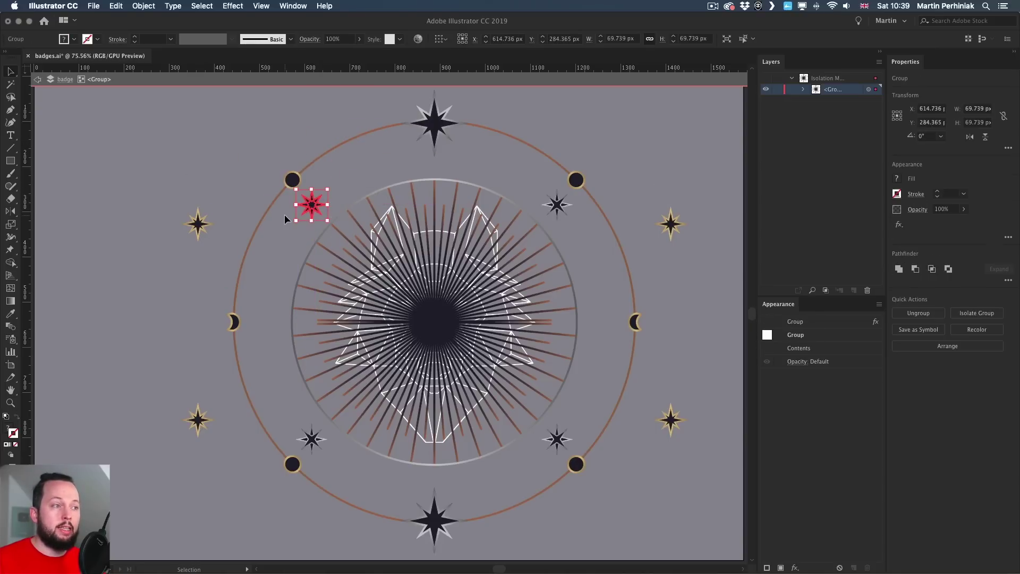
{"action": "left_click_drag", "start_coordinate": [198, 224], "coordinate": [360, 169]}
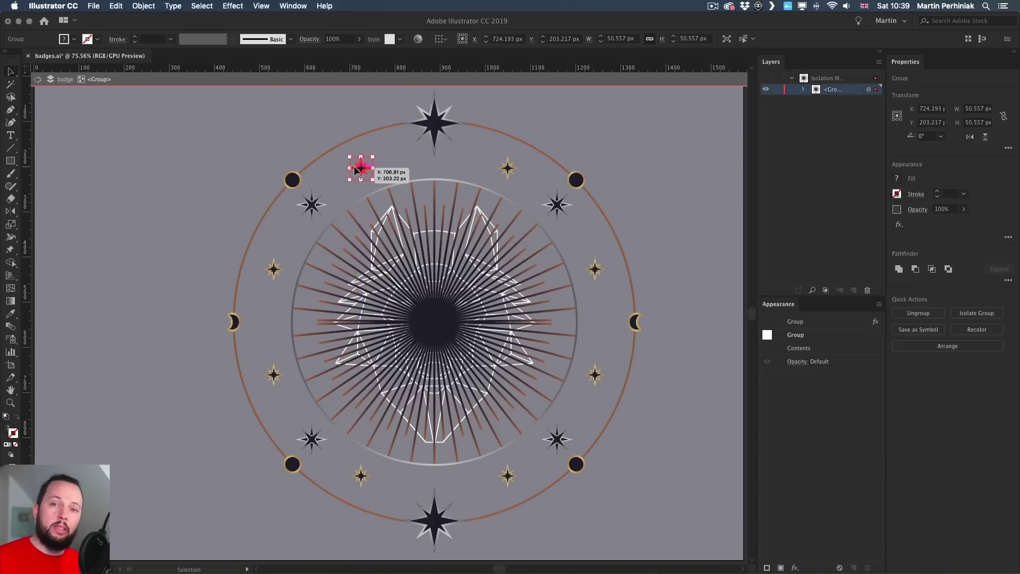
{"action": "double_click", "coordinate": [300, 149]}
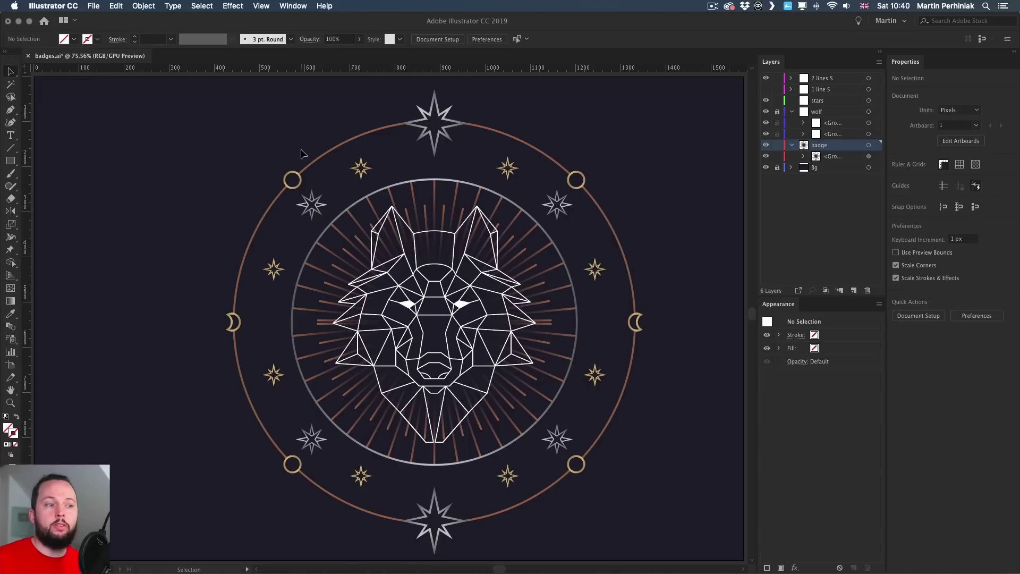